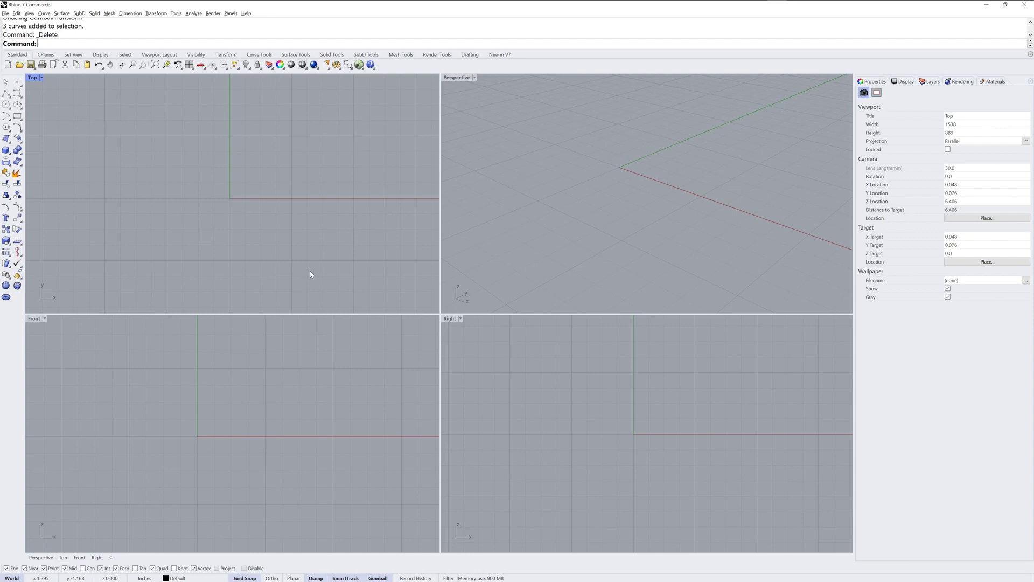
# Draw a polyline in the Top viewport from (0,1) to (1,1) and down to (1,0)
pyautogui.moveTo(283, 204); pyautogui.dragTo(271, 195, button='right')
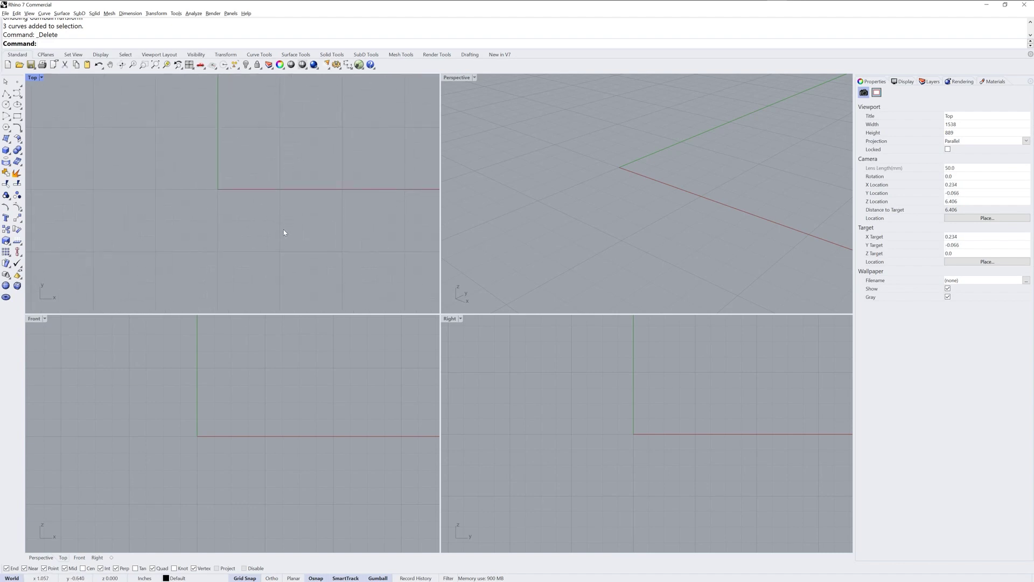
pyautogui.click(5, 94)
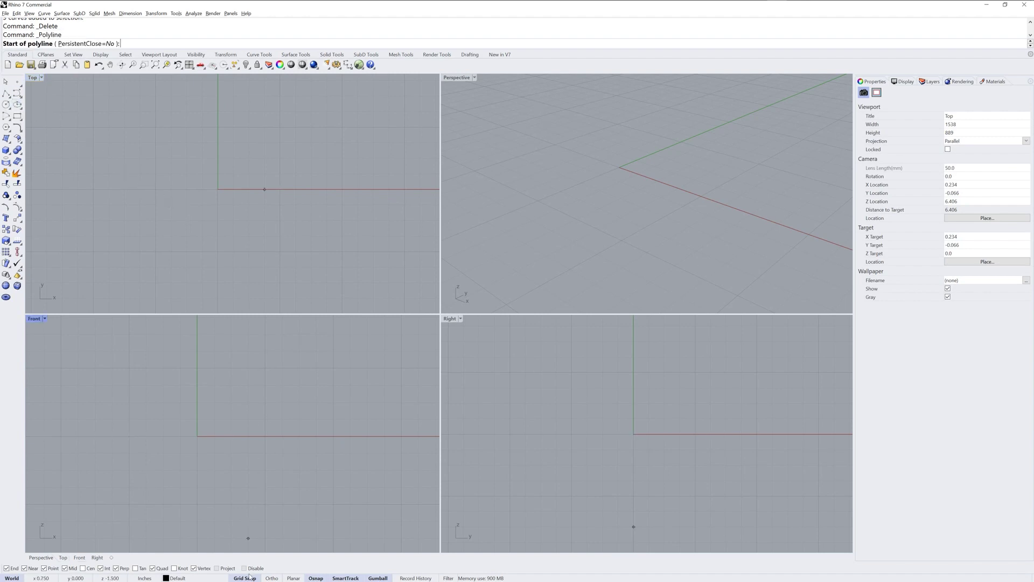
pyautogui.click(218, 127)
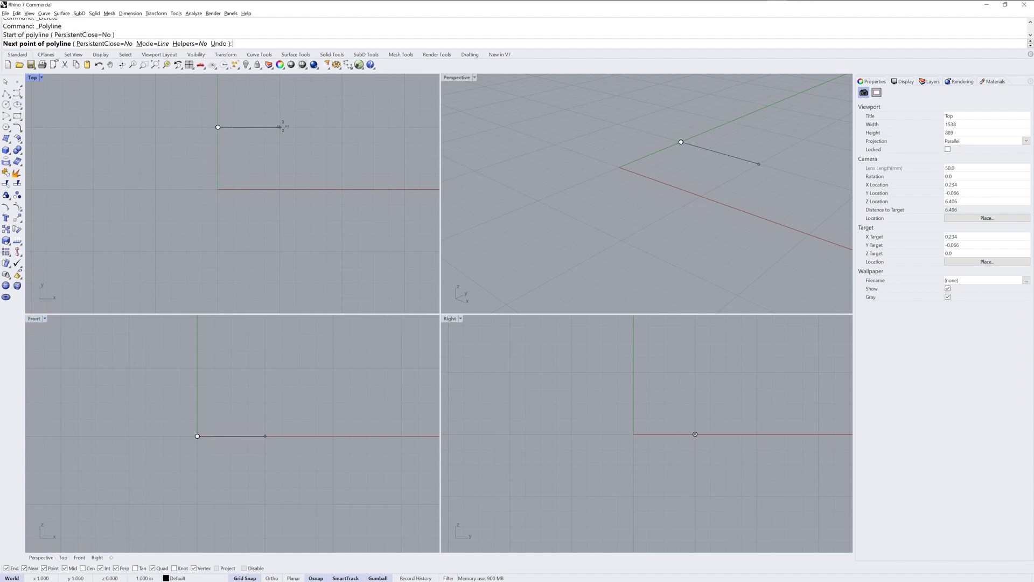
pyautogui.click(280, 132)
pyautogui.click(280, 189)
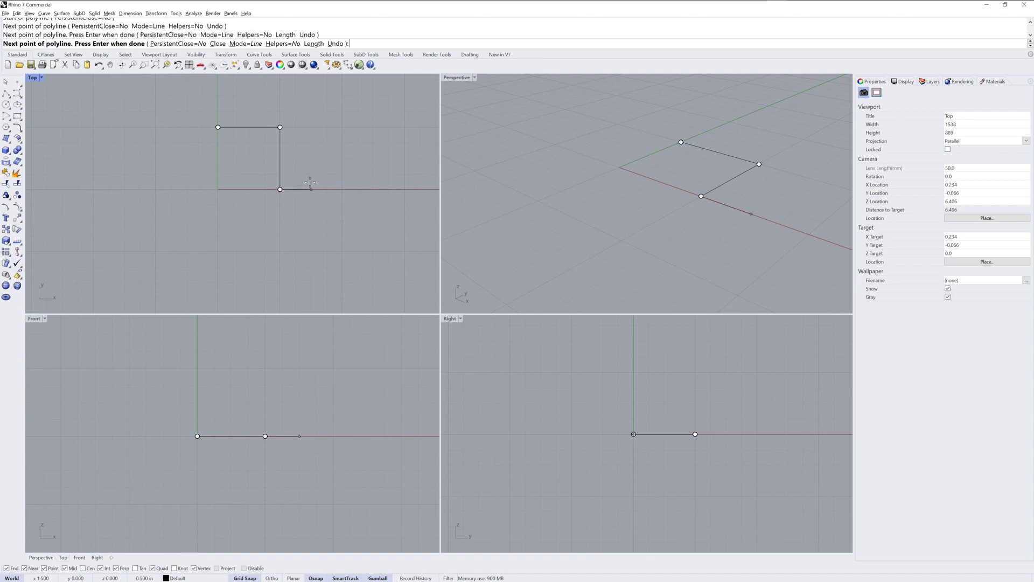
pyautogui.press('Return')
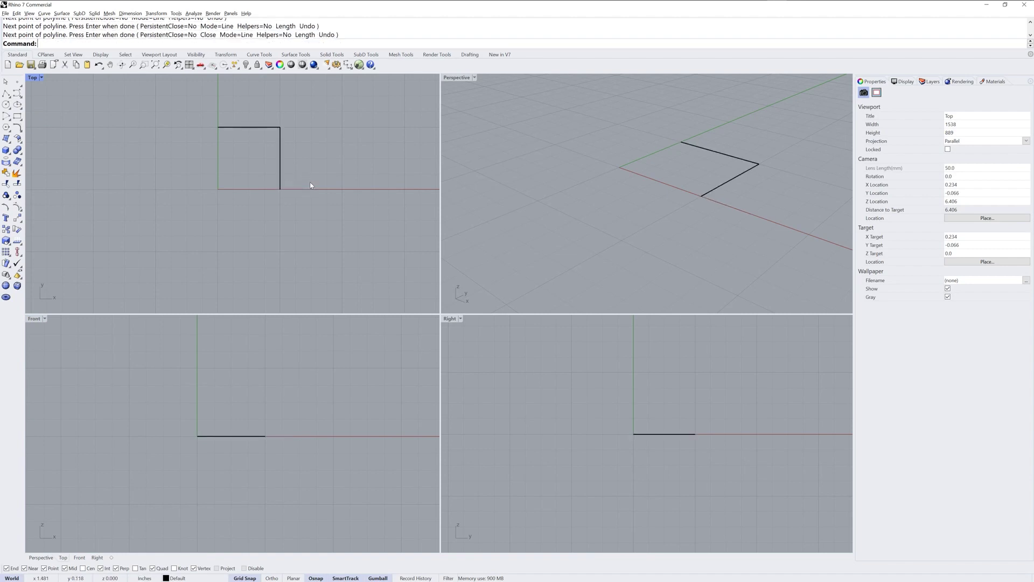
# Draw a second L-shaped polyline in the Top viewport from the origin to (0,-1) and across to (1,-1)
pyautogui.press('Return')
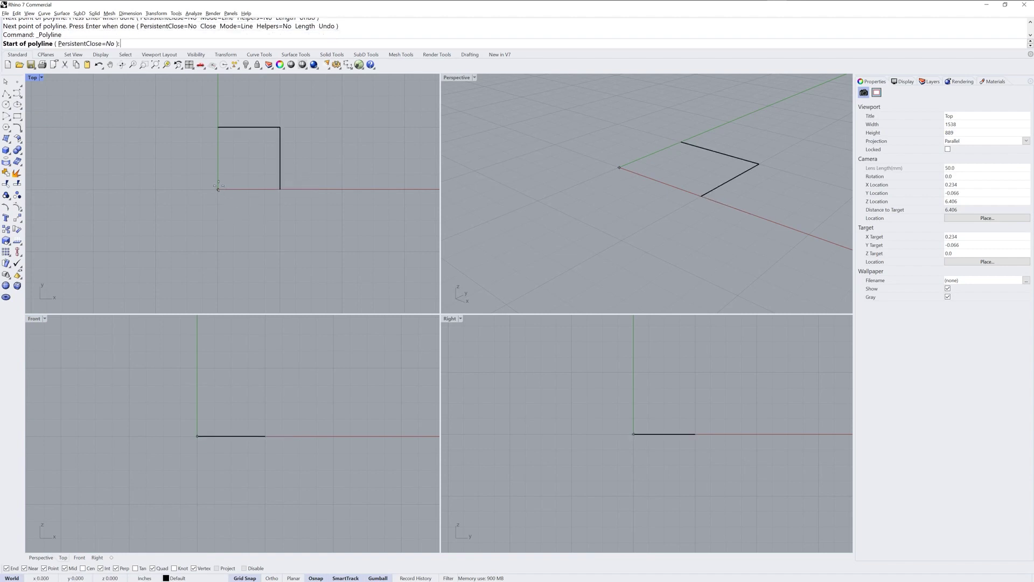
pyautogui.click(218, 189)
pyautogui.click(218, 251)
pyautogui.click(280, 251)
pyautogui.press('Return')
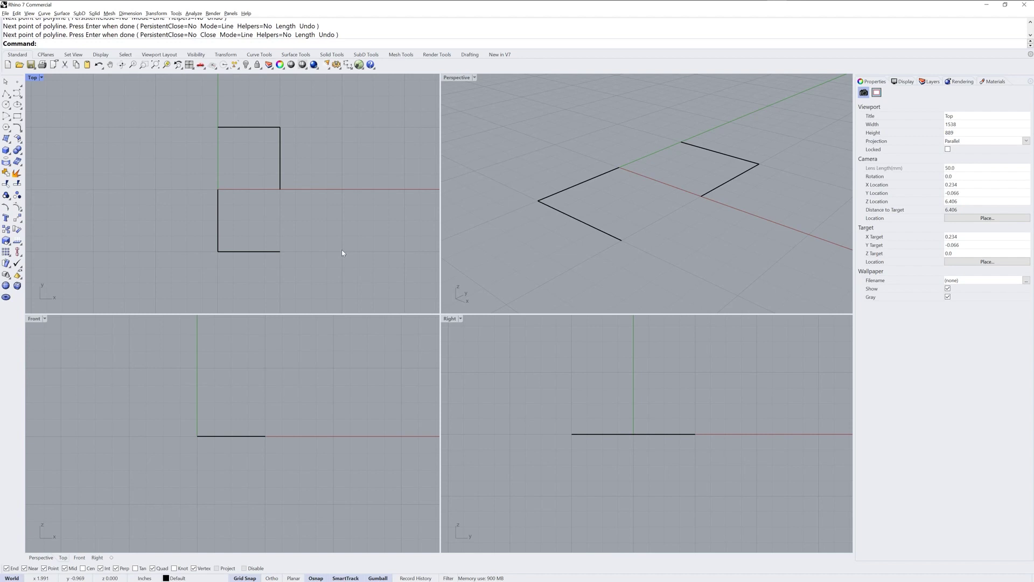
# Draw a vertical BothSides line centred at (0.5,0), extending 0.5 in each way along Z
pyautogui.write('Line')
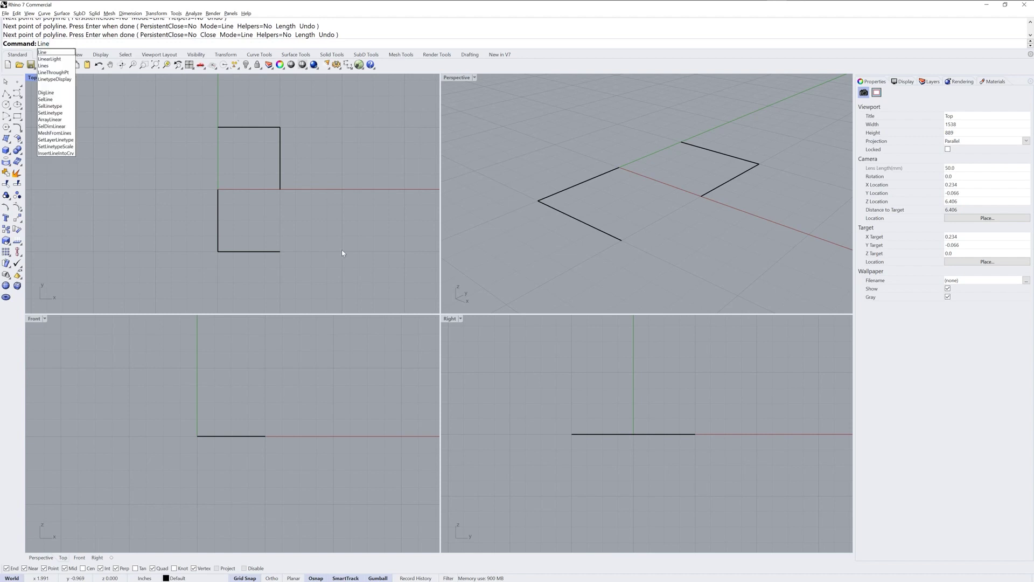
pyautogui.press('Return')
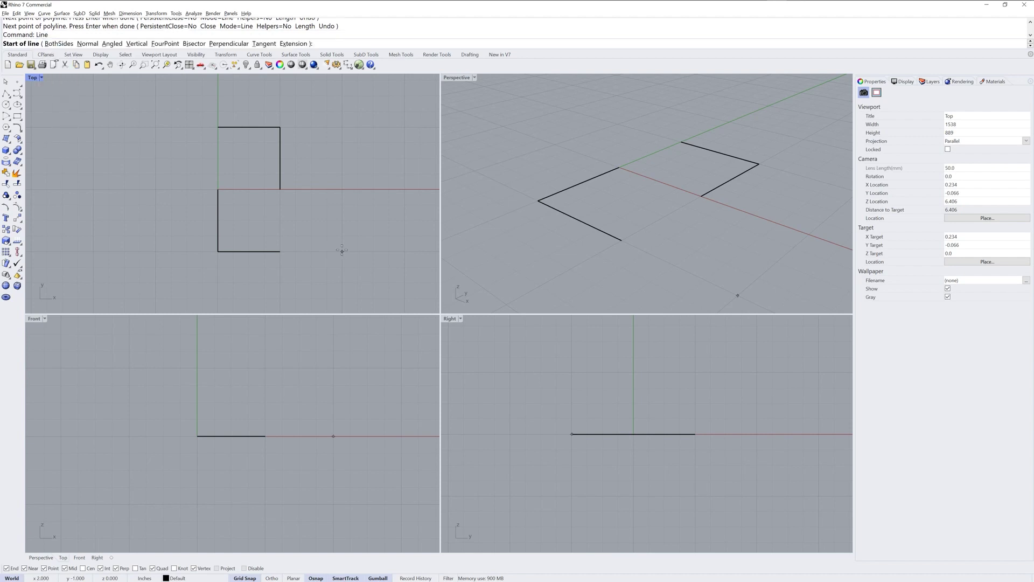
pyautogui.click(62, 44)
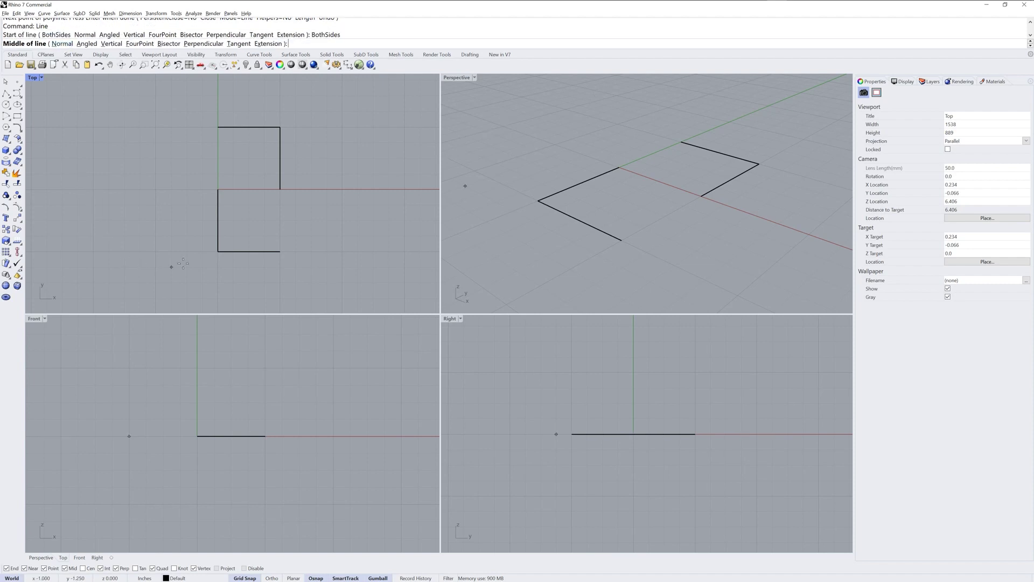
pyautogui.click(249, 189)
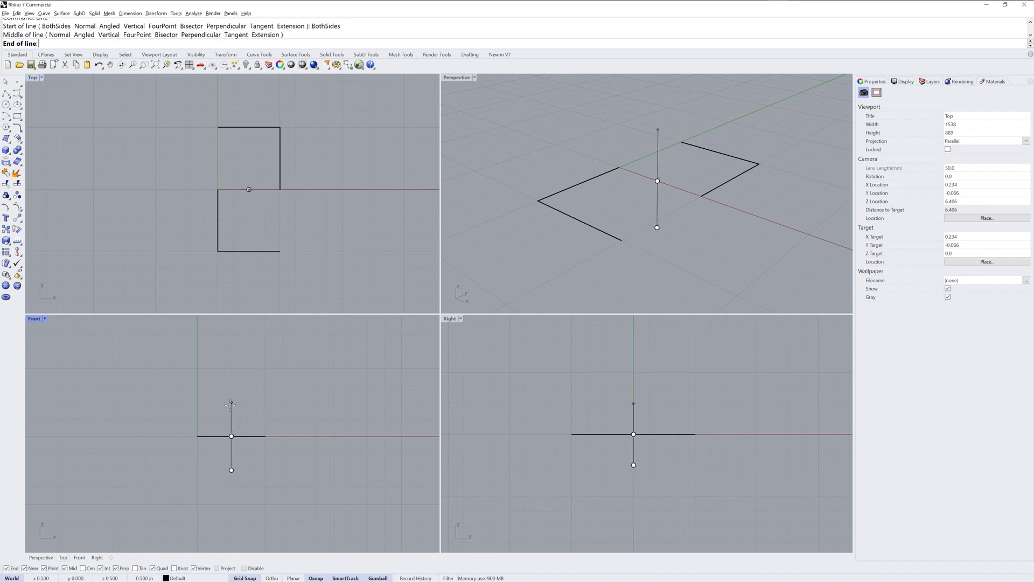
pyautogui.click(231, 401)
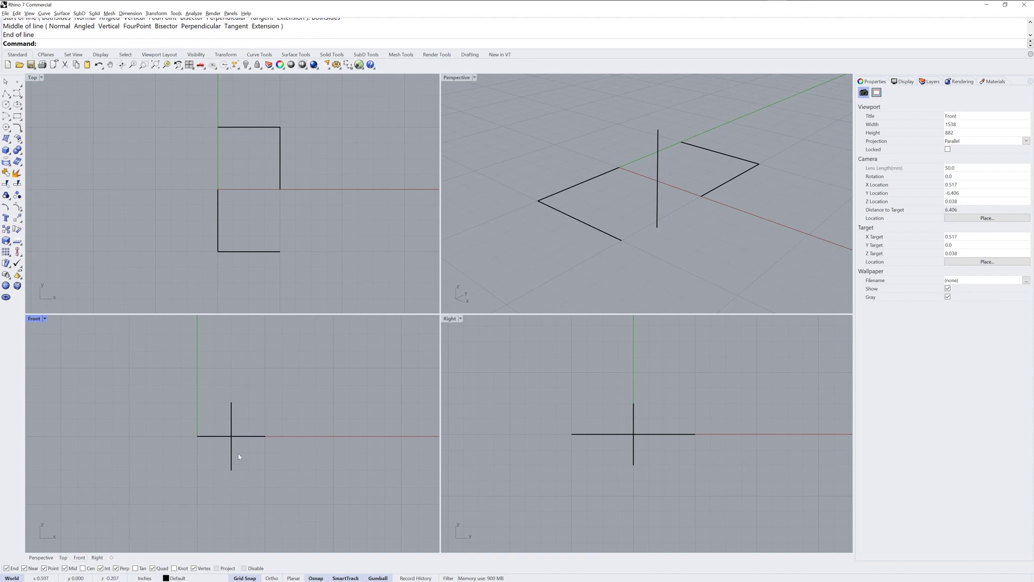
# Rotate all three curves together by 45 degrees in the Front view plane about their shared centre
pyautogui.moveTo(677, 219)
pyautogui.mouseDown(button='right')
pyautogui.moveTo(718, 218)
pyautogui.moveTo(645, 219)
pyautogui.moveTo(700, 243)
pyautogui.moveTo(676, 239)
pyautogui.mouseUp(button='right')
pyautogui.click(654, 213)
pyautogui.click(689, 252)
pyautogui.moveTo(746, 277); pyautogui.dragTo(532, 150)
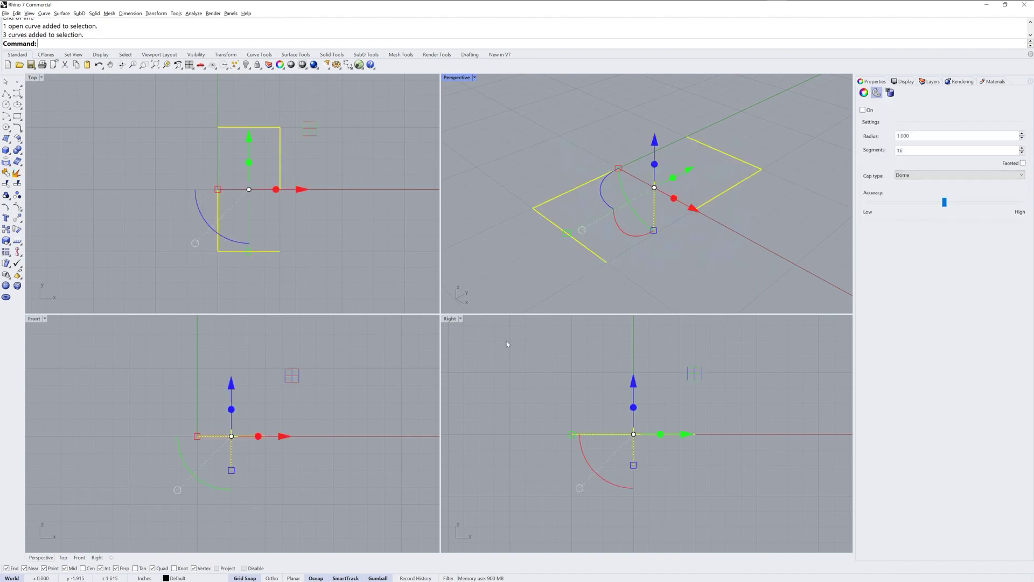
pyautogui.click(208, 487)
pyautogui.write('45')
pyautogui.press('Return')
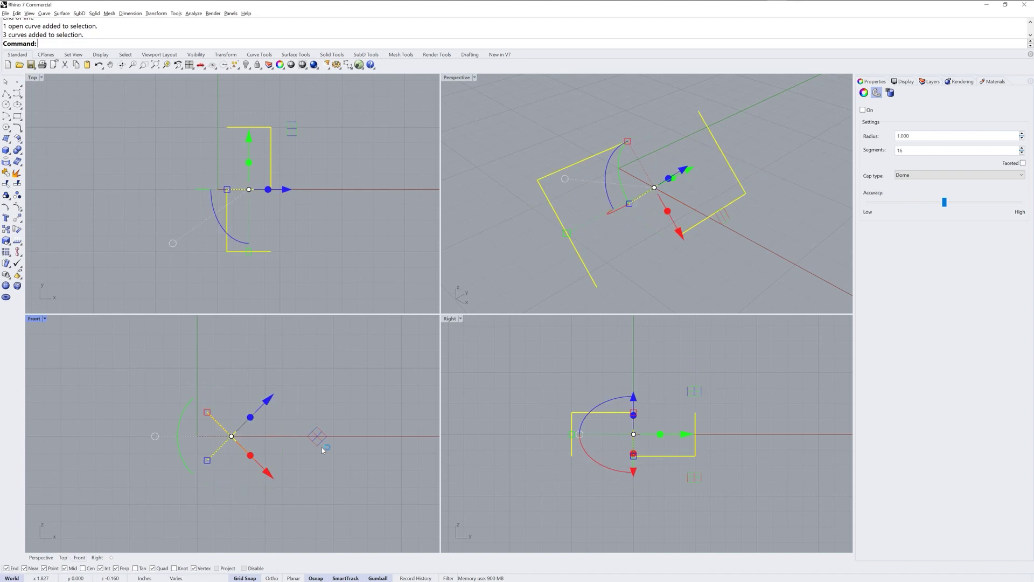
pyautogui.click(681, 272)
pyautogui.moveTo(681, 272); pyautogui.dragTo(649, 242, button='right')
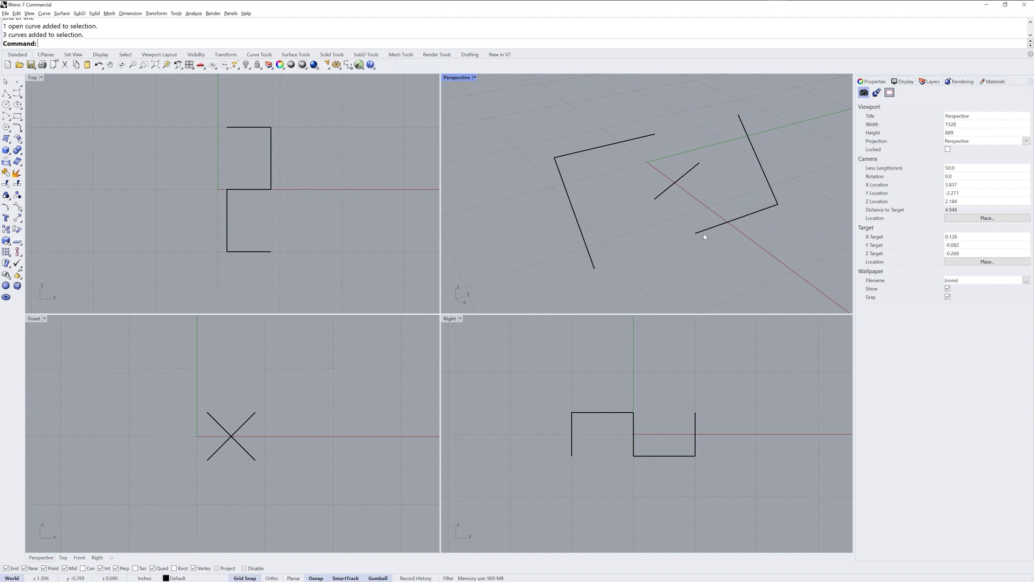
# Draw a diagonal segment from the first polyline's free end to the point directly above the second polyline's free end, level with its corner
pyautogui.click(719, 227)
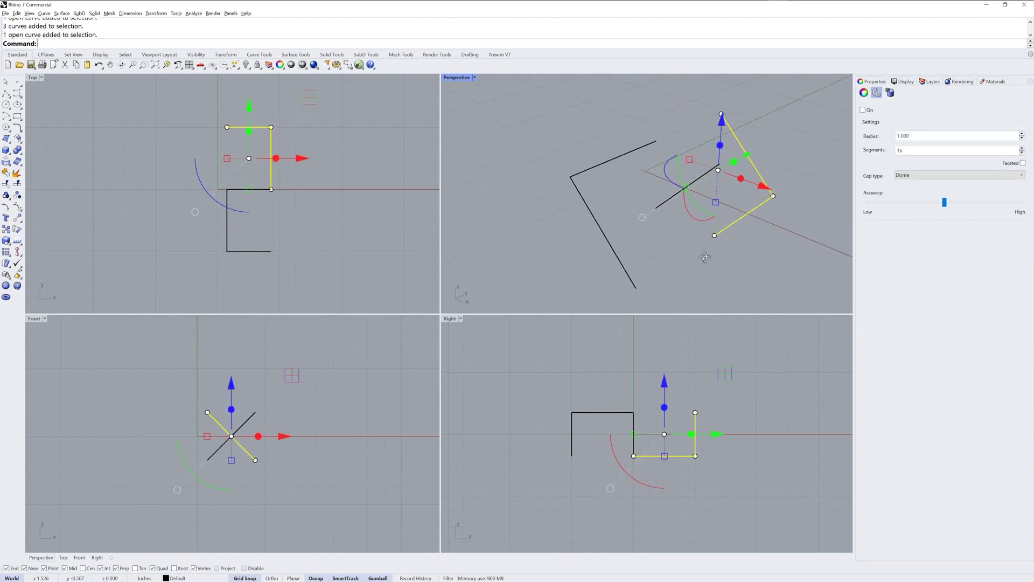
pyautogui.click(695, 258)
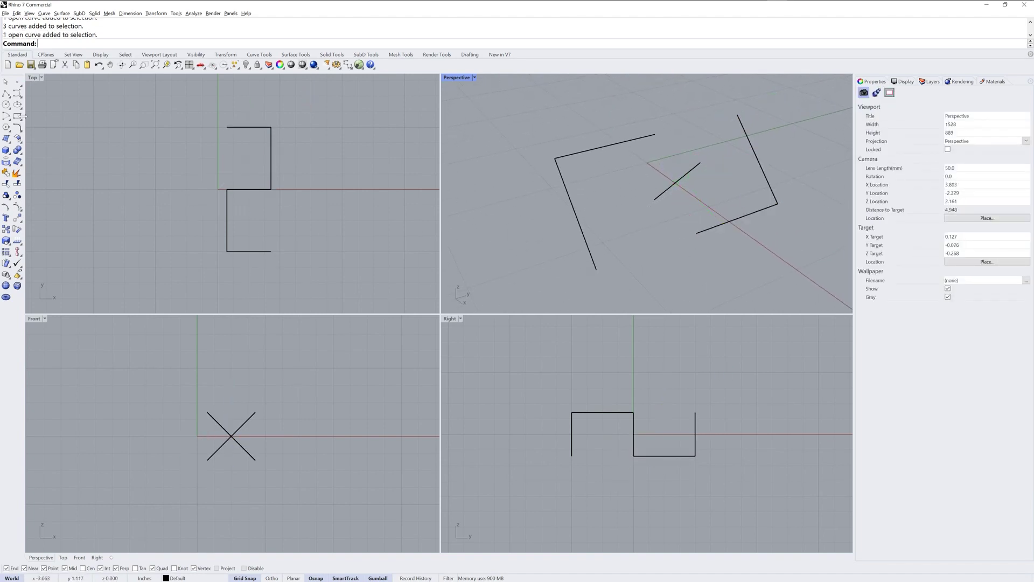
pyautogui.click(5, 94)
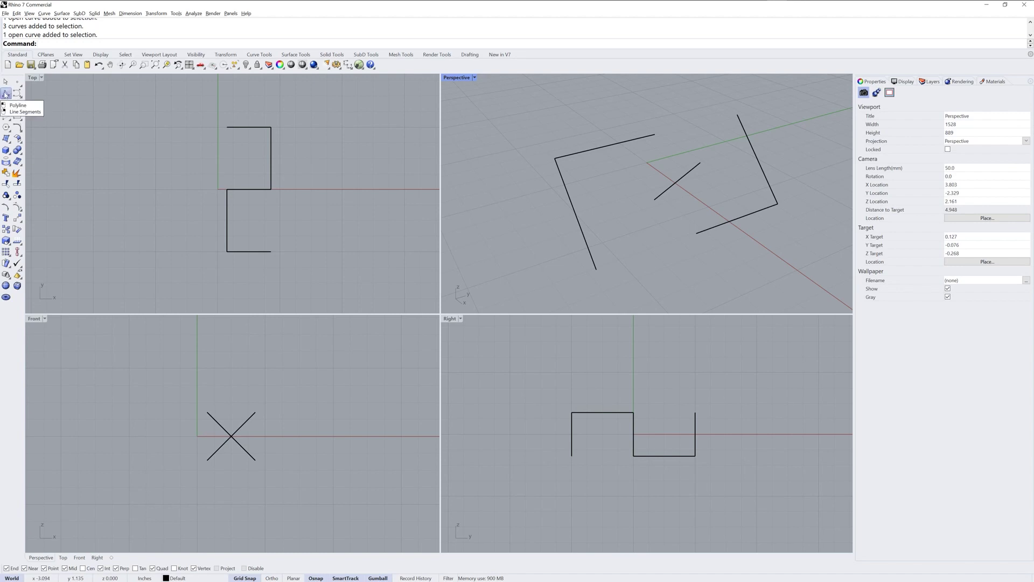
pyautogui.click(695, 233)
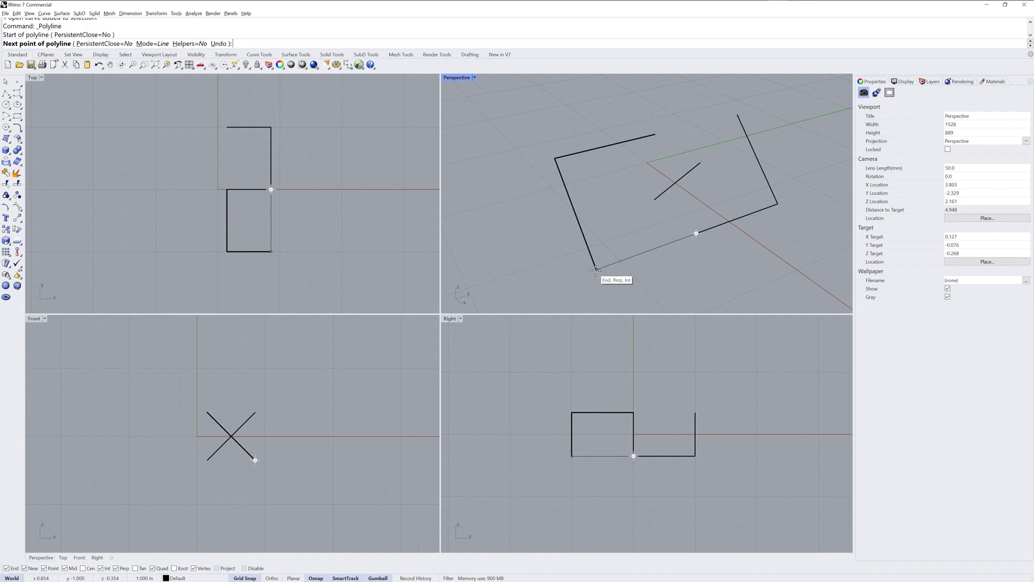
pyautogui.click(595, 270)
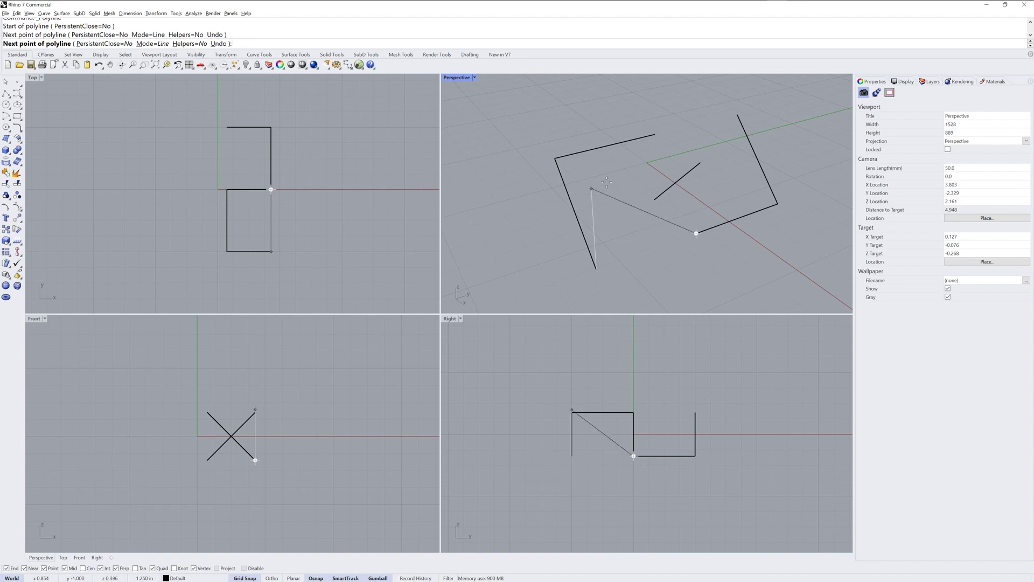
pyautogui.click(555, 158)
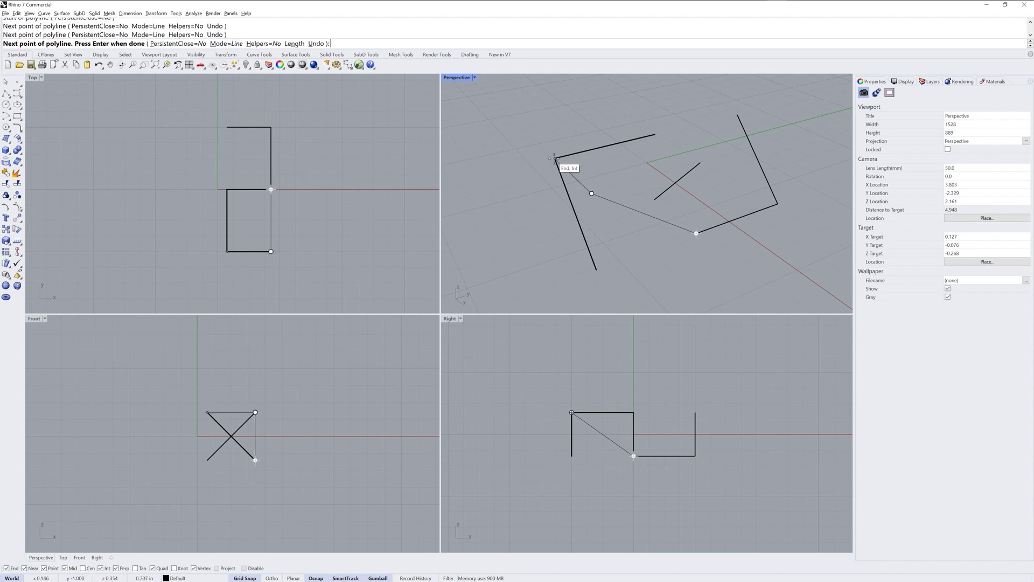
pyautogui.press('Return')
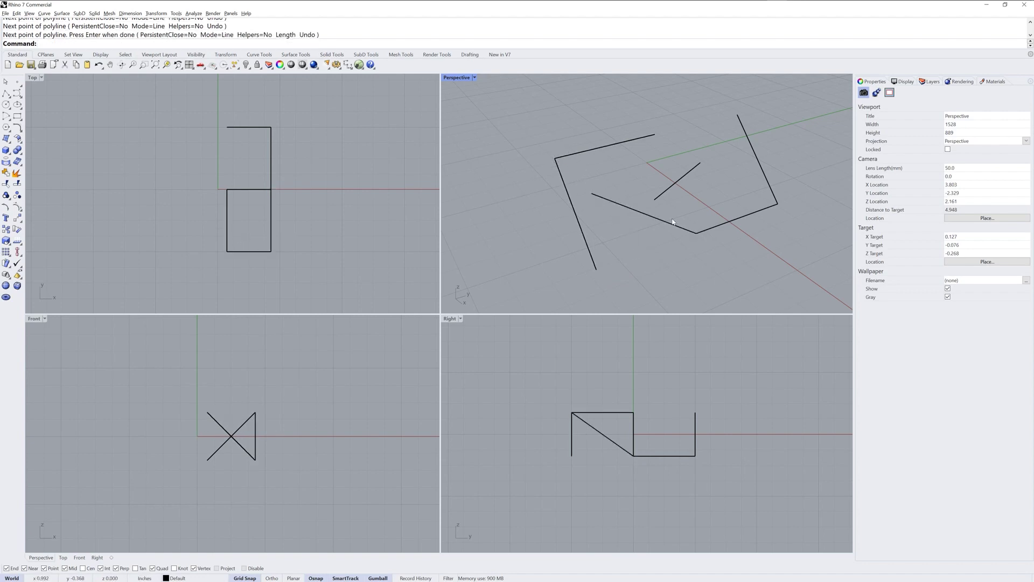
# Join the new diagonal segment and the adjoining polyline into one open curve
pyautogui.click(672, 223)
pyautogui.keyDown('shift'); pyautogui.click(718, 225); pyautogui.keyUp('shift')
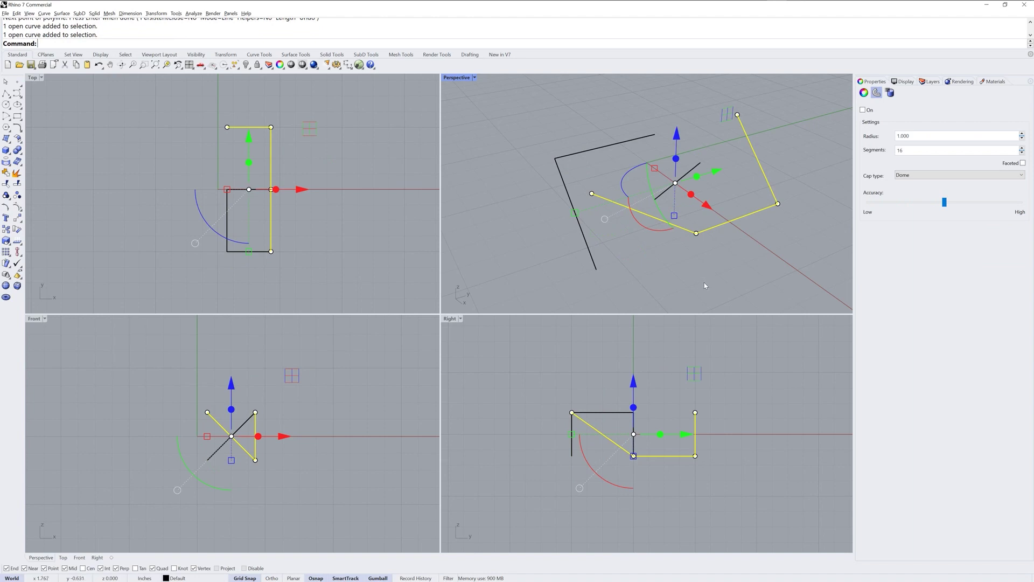
pyautogui.write('J')
pyautogui.press('Return')
# Examine the joined curve, the centre line and the remaining polyline in the Perspective and Front viewports
pyautogui.moveTo(704, 280); pyautogui.dragTo(685, 268, button='right')
pyautogui.click(696, 240)
pyautogui.click(692, 171)
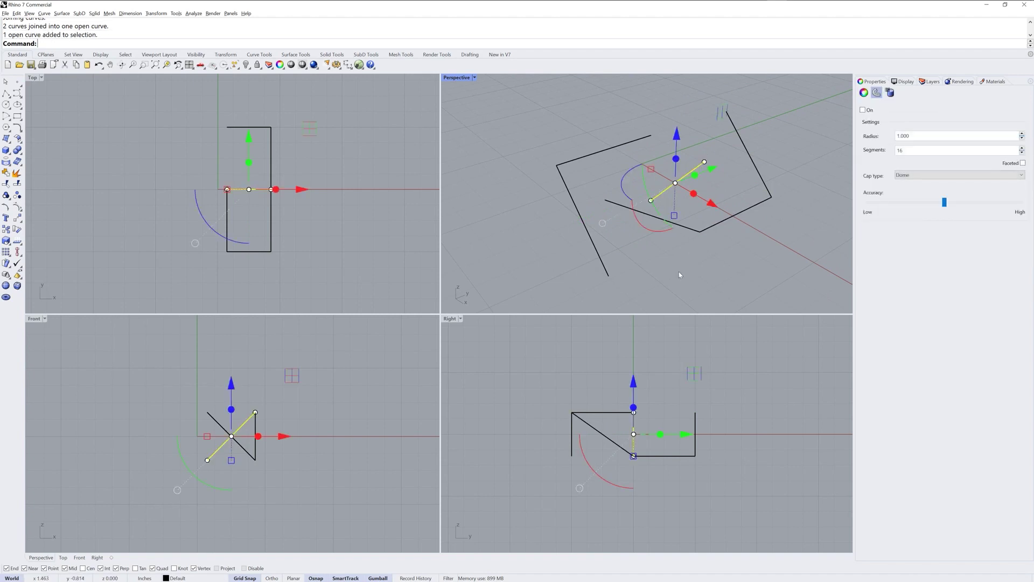
pyautogui.click(601, 258)
pyautogui.click(694, 258)
pyautogui.moveTo(694, 257)
pyautogui.mouseDown(button='right')
pyautogui.moveTo(700, 236)
pyautogui.moveTo(717, 233)
pyautogui.moveTo(662, 235)
pyautogui.moveTo(714, 237)
pyautogui.moveTo(685, 242)
pyautogui.mouseUp(button='right')
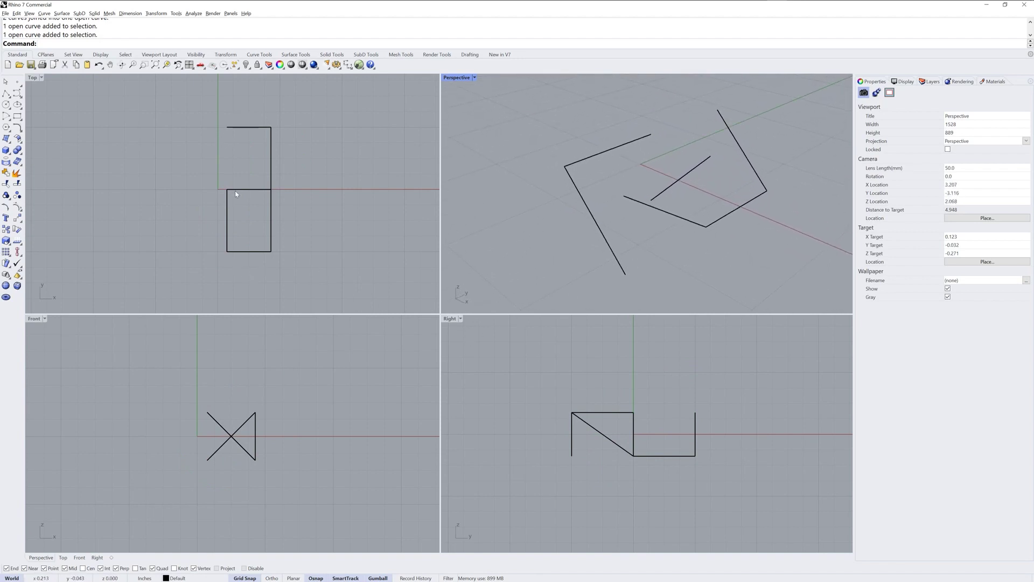
pyautogui.moveTo(328, 415); pyautogui.dragTo(356, 416, button='right')
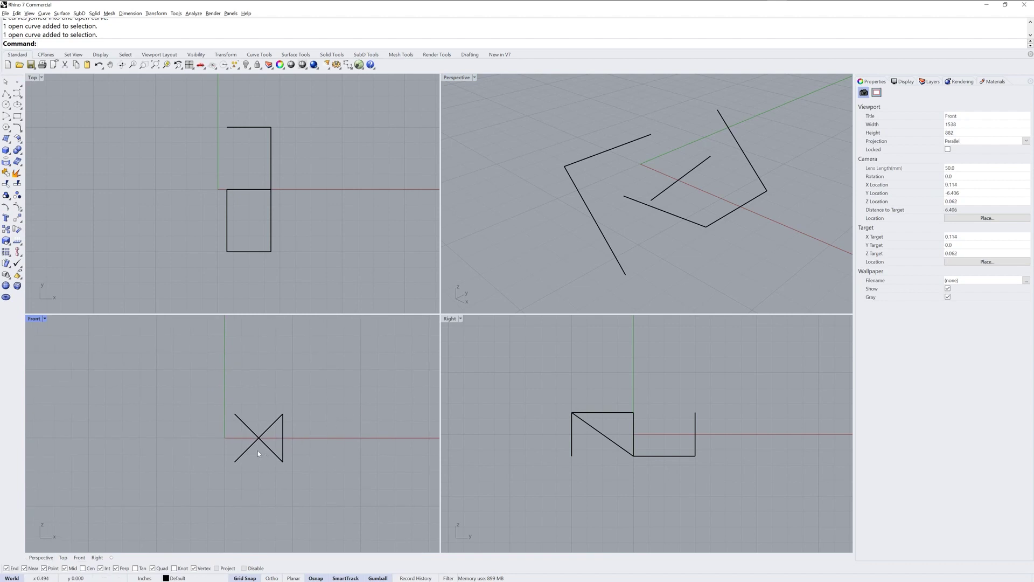
pyautogui.scroll(6, 258, 449)
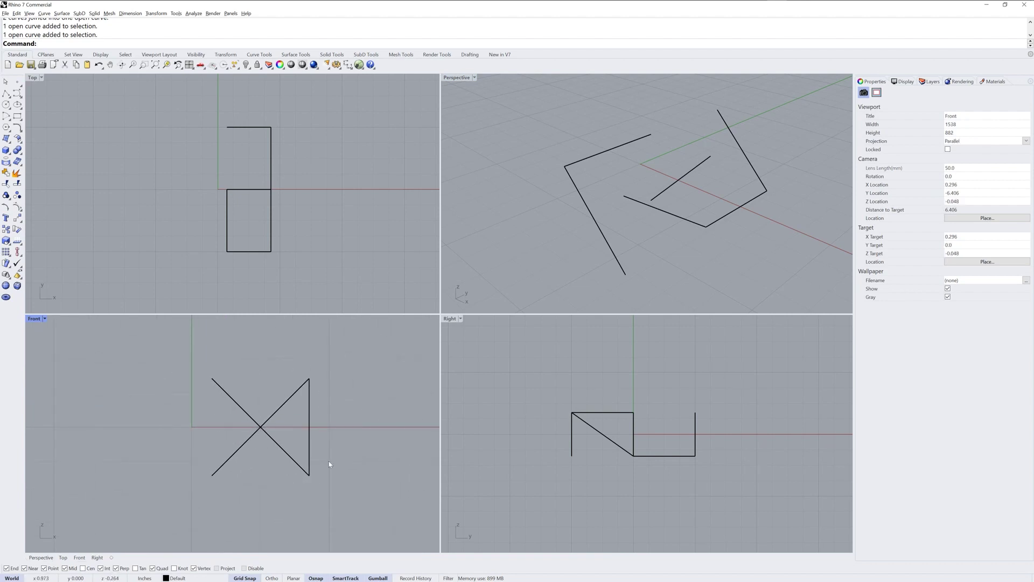
pyautogui.moveTo(339, 424); pyautogui.dragTo(321, 438, button='right')
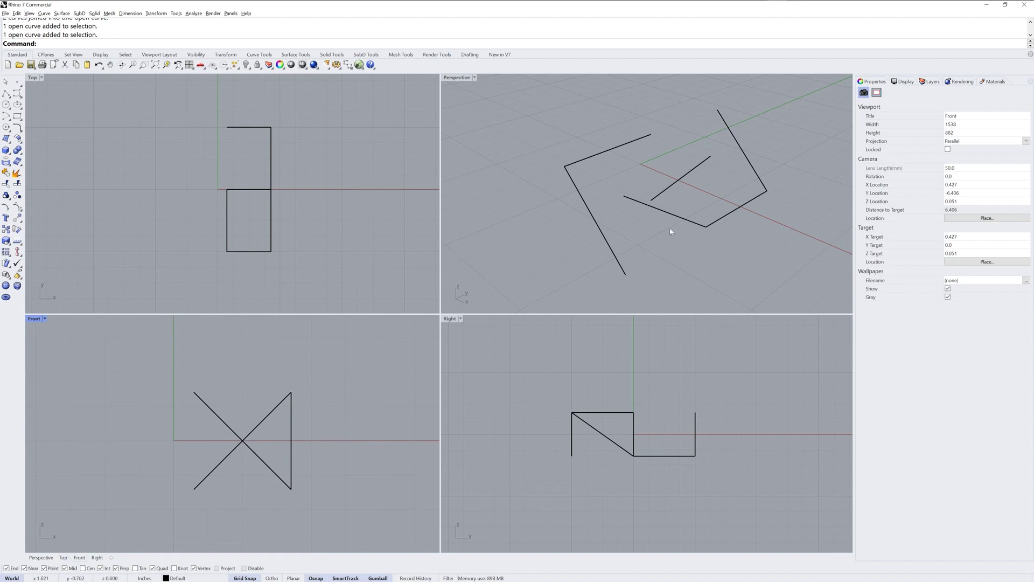
pyautogui.moveTo(670, 228); pyautogui.dragTo(682, 243, button='right')
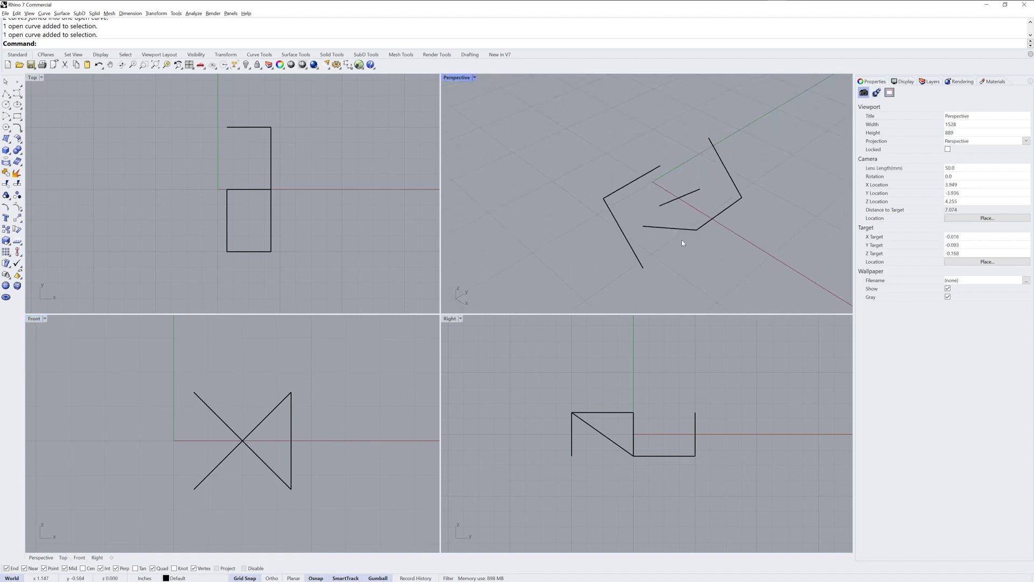
# Maximize the Perspective viewport and turn on curve piping for all three curves with a radius of 0.35
pyautogui.doubleClick(457, 77)
pyautogui.moveTo(517, 270); pyautogui.dragTo(499, 325, button='right')
pyautogui.moveTo(547, 417); pyautogui.dragTo(296, 211)
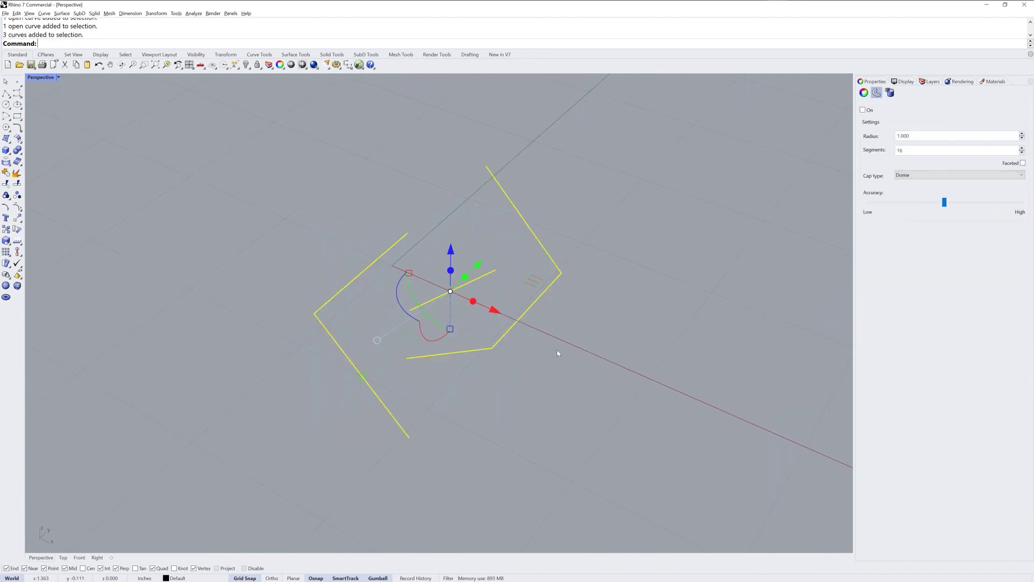
pyautogui.click(864, 93)
pyautogui.click(876, 92)
pyautogui.doubleClick(910, 136)
pyautogui.write('.35')
pyautogui.press('Return')
pyautogui.click(862, 109)
# Set the Perspective viewport to Shaded display, inspect the piped curves from above and select the joined one
pyautogui.click(59, 77)
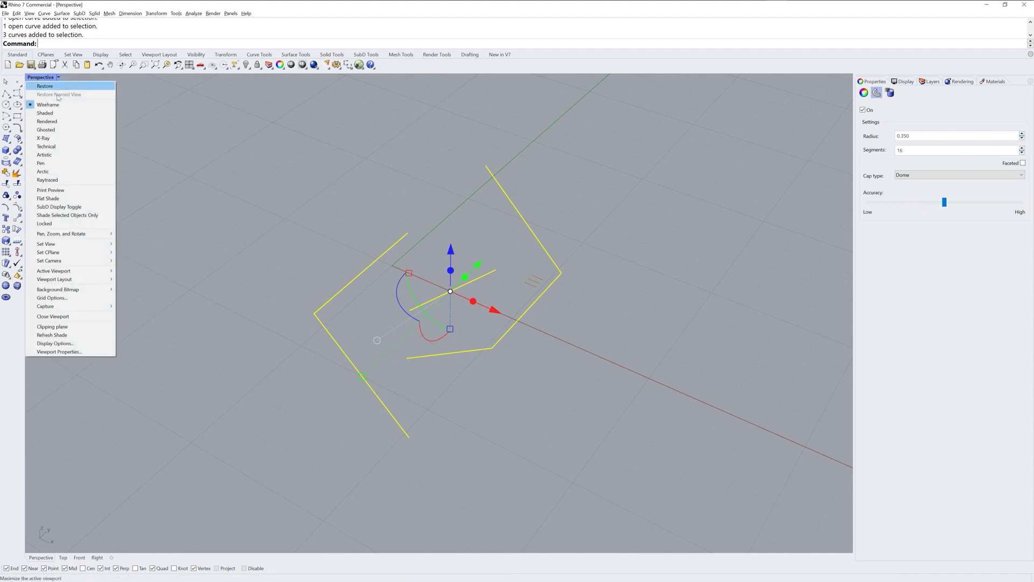
pyautogui.click(57, 115)
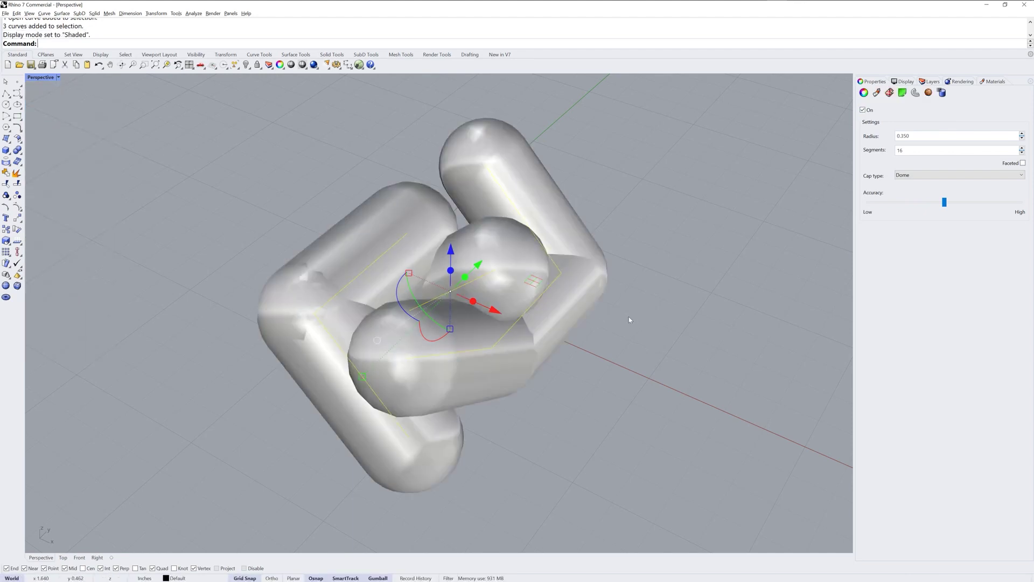
pyautogui.scroll(-6, 629, 320)
pyautogui.moveTo(625, 331)
pyautogui.mouseDown(button='right')
pyautogui.moveTo(644, 370)
pyautogui.moveTo(562, 321)
pyautogui.moveTo(627, 325)
pyautogui.mouseUp(button='right')
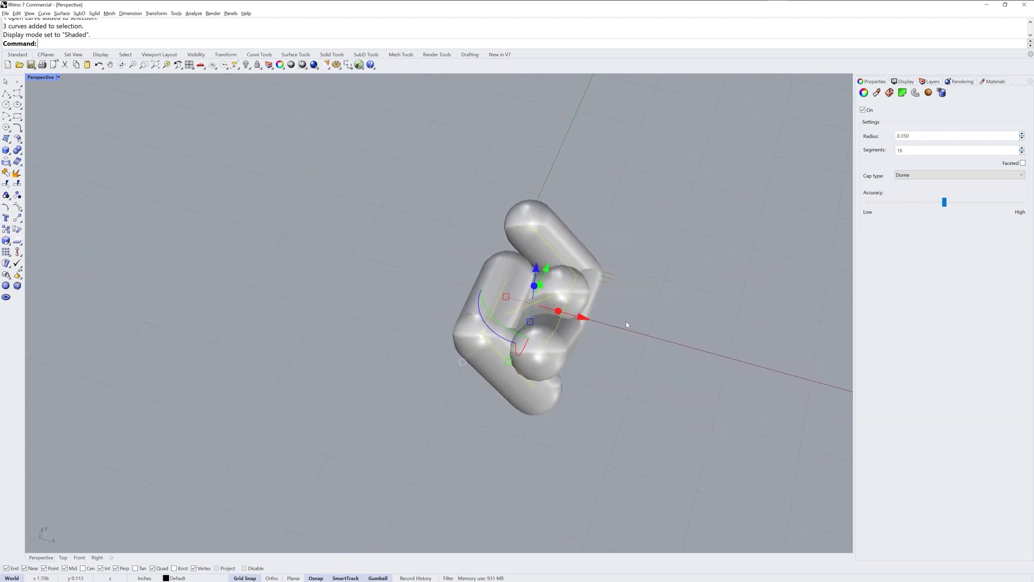
pyautogui.scroll(3, 630, 318)
pyautogui.press('Escape')
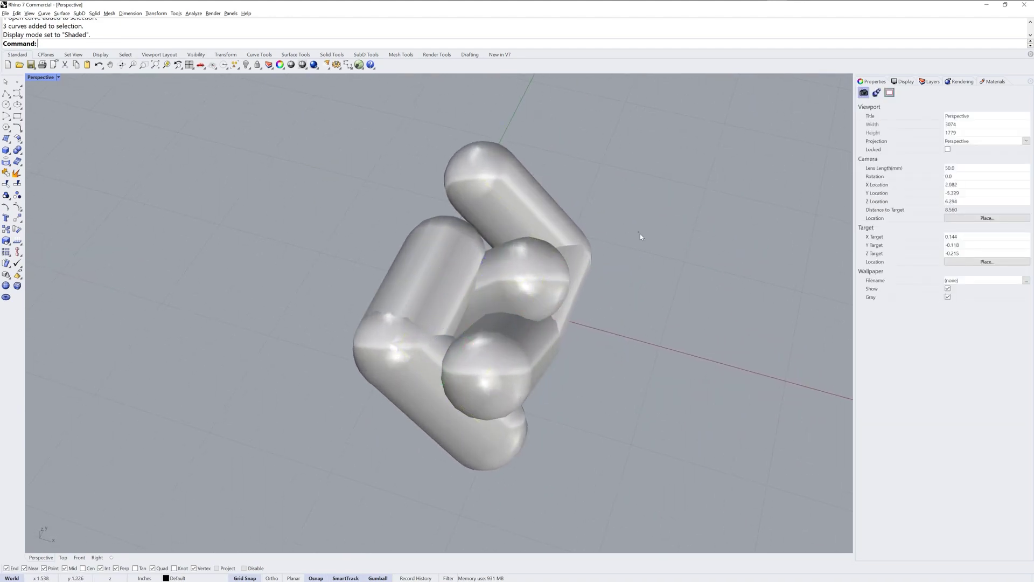
pyautogui.moveTo(639, 232); pyautogui.dragTo(451, 196)
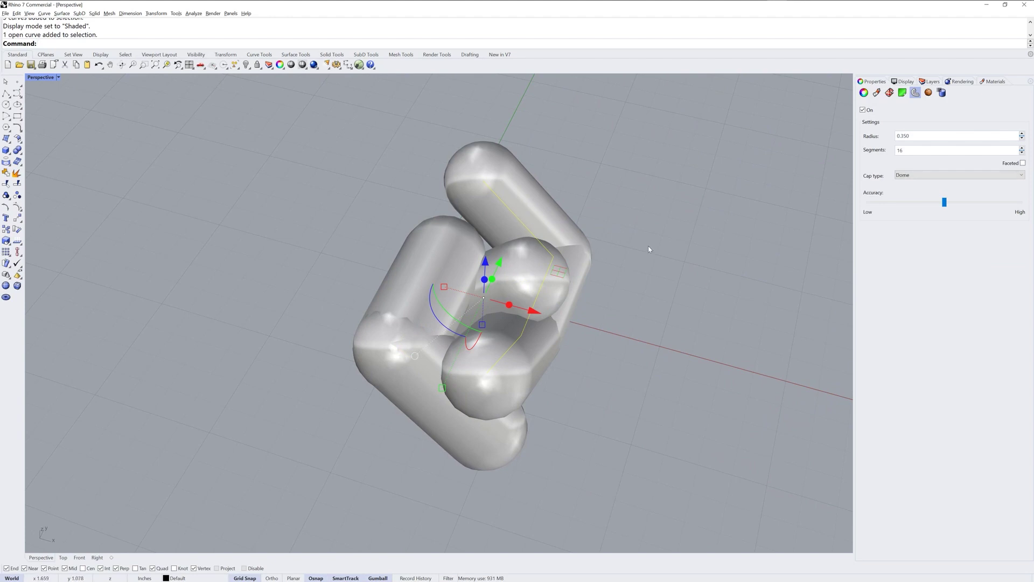
# Rotate all three piped curves about the outer end of the upper polyline, aligning the center curve's endpoint with it along the Y axis
pyautogui.press('Escape')
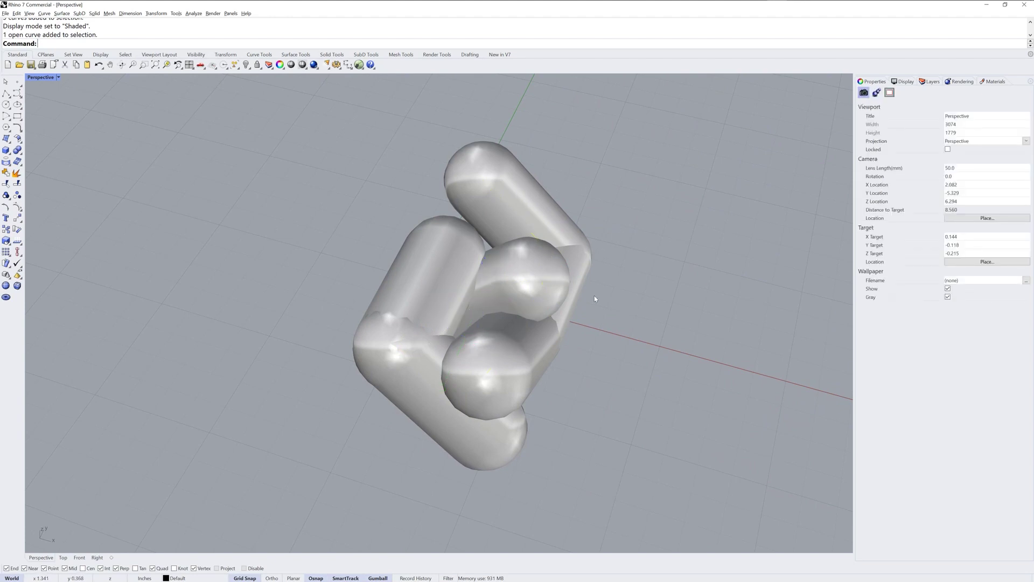
pyautogui.moveTo(610, 374); pyautogui.dragTo(376, 217)
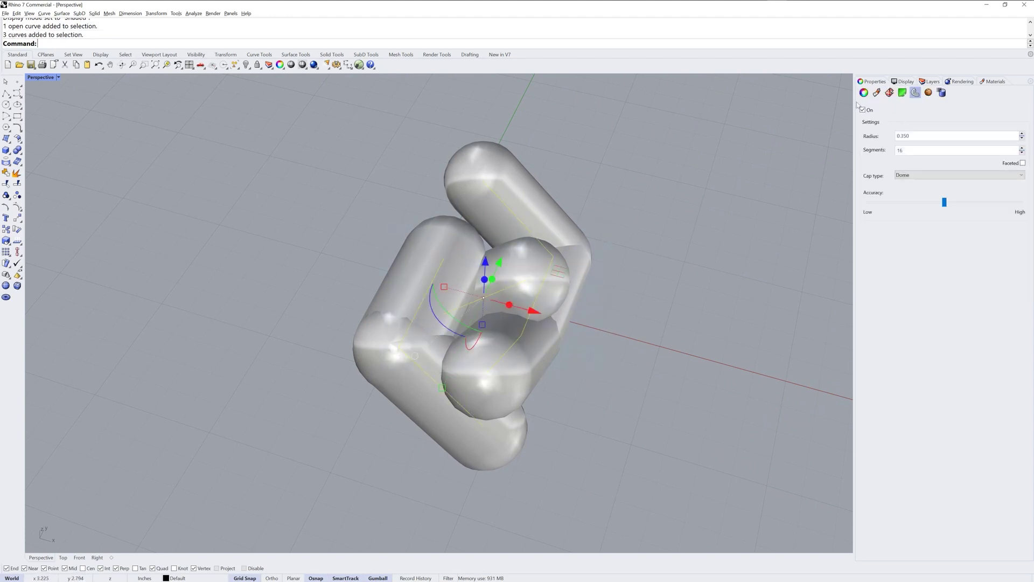
pyautogui.moveTo(607, 276); pyautogui.dragTo(613, 275, button='right')
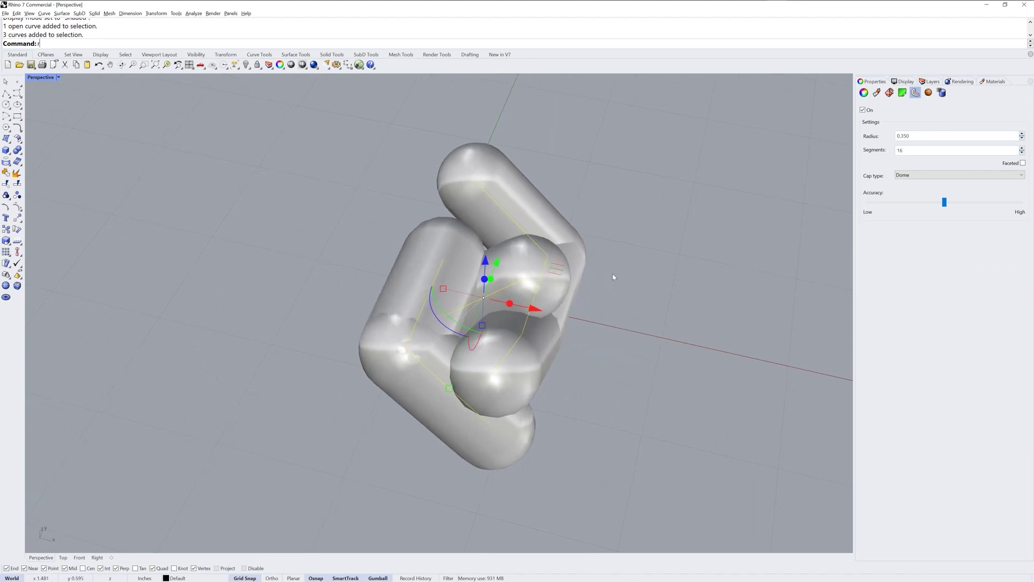
pyautogui.write('otate')
pyautogui.press('Return')
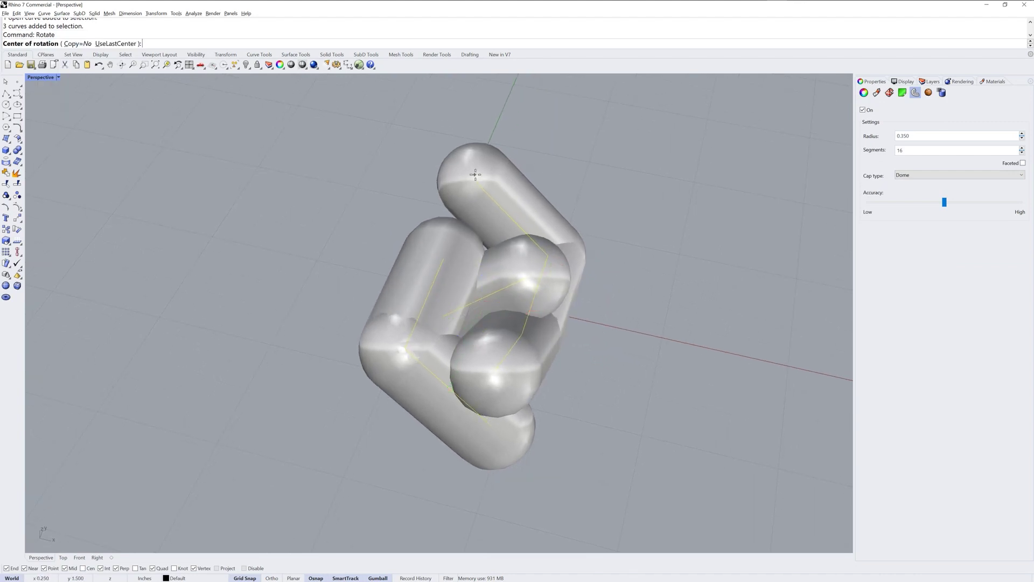
pyautogui.click(484, 189)
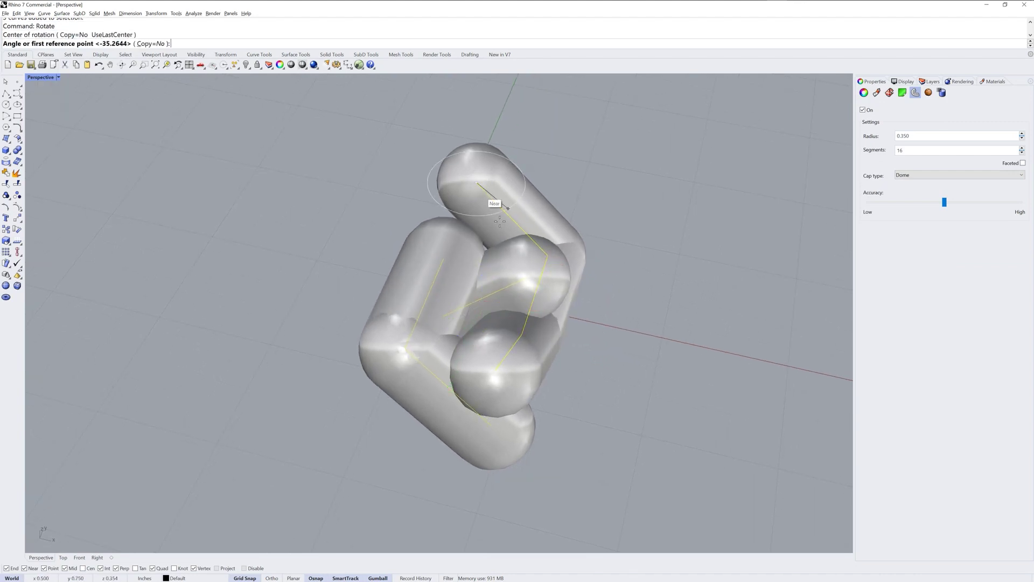
pyautogui.click(527, 278)
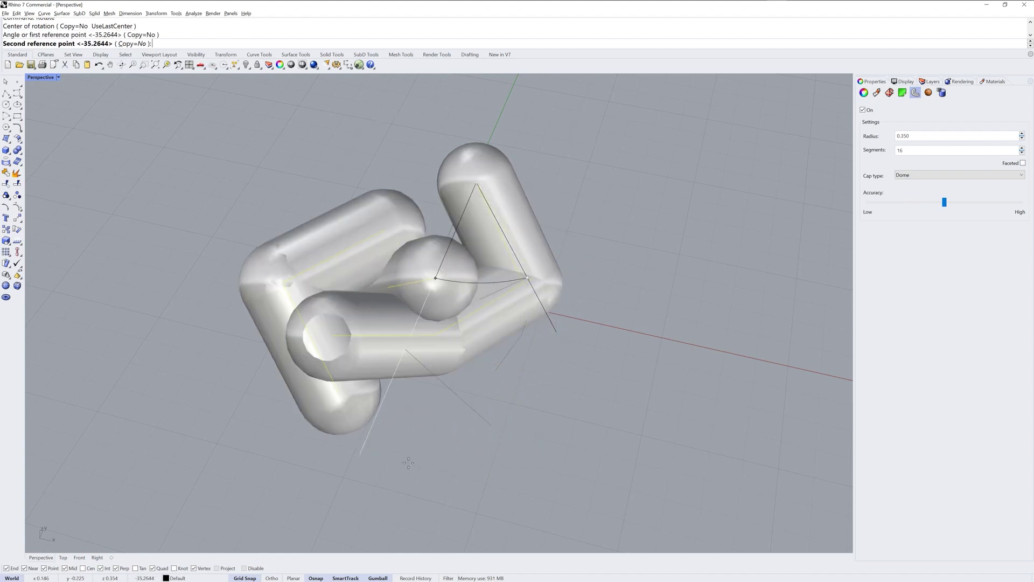
pyautogui.click(578, 335)
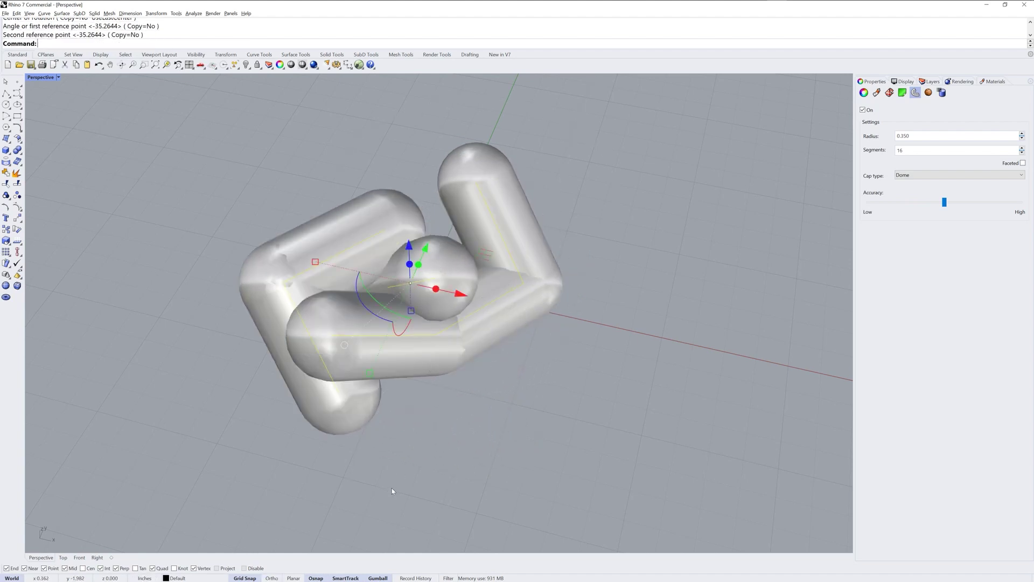
pyautogui.click(577, 336)
# Create a linear array of 42 copies of the three curves, spaced from the upper polyline's outer end to the center curve's matching endpoint
pyautogui.scroll(-7, 568, 322)
pyautogui.moveTo(556, 336); pyautogui.dragTo(438, 351, button='right')
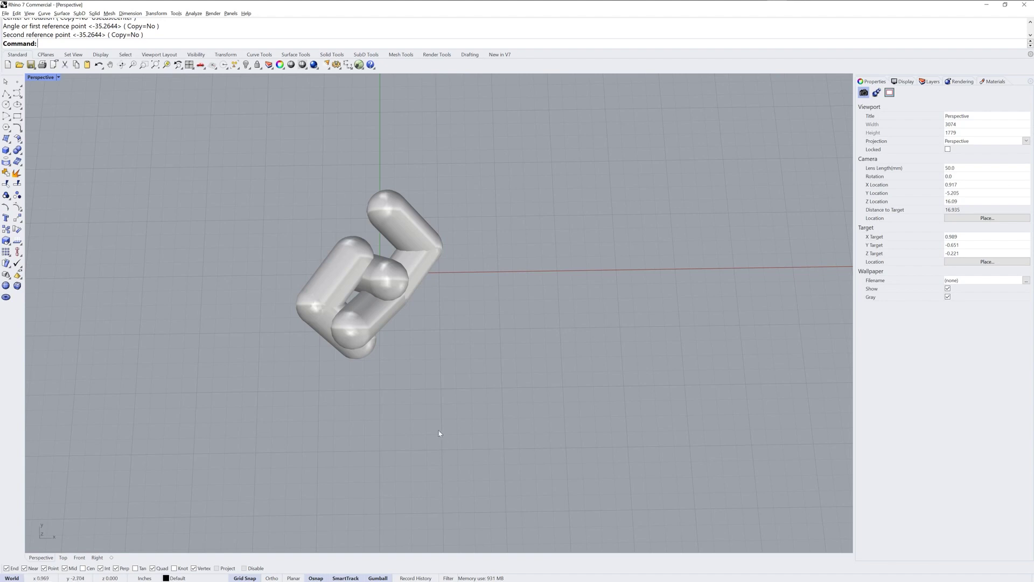
pyautogui.moveTo(439, 431)
pyautogui.mouseDown(button='right')
pyautogui.moveTo(434, 365)
pyautogui.moveTo(432, 422)
pyautogui.mouseUp(button='right')
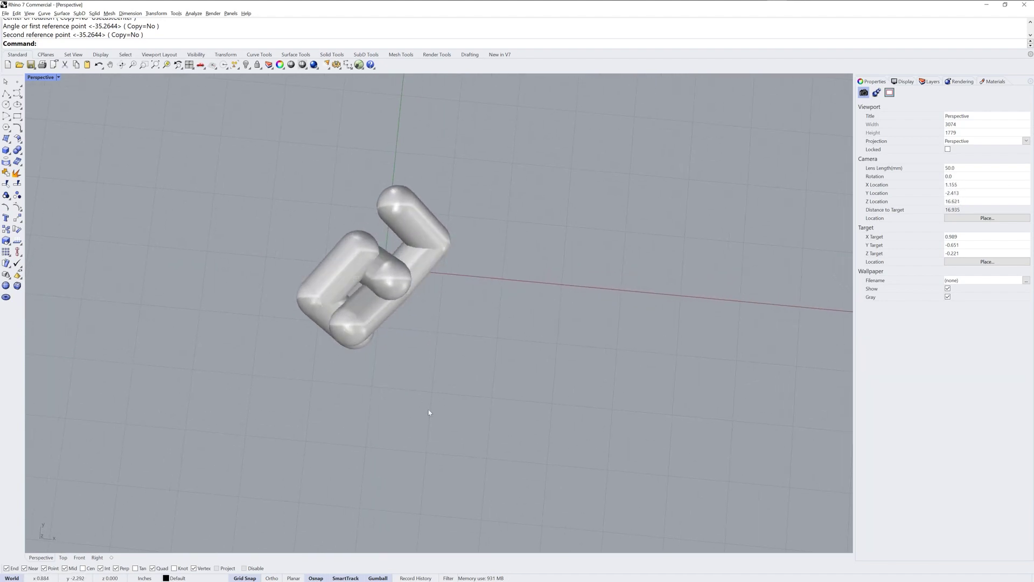
pyautogui.moveTo(477, 400); pyautogui.dragTo(228, 150)
pyautogui.moveTo(489, 368); pyautogui.dragTo(483, 348, button='right')
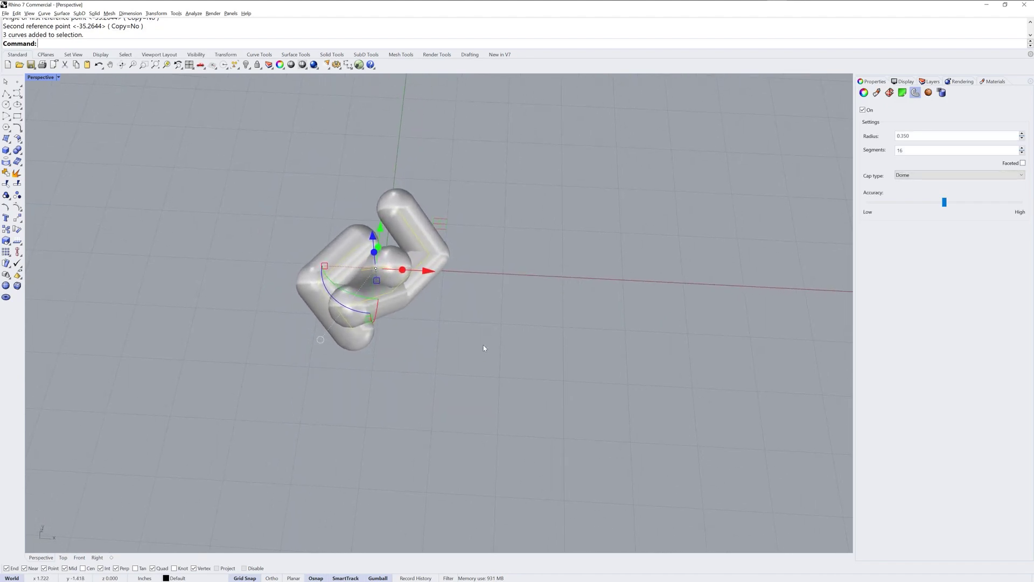
pyautogui.write('rray')
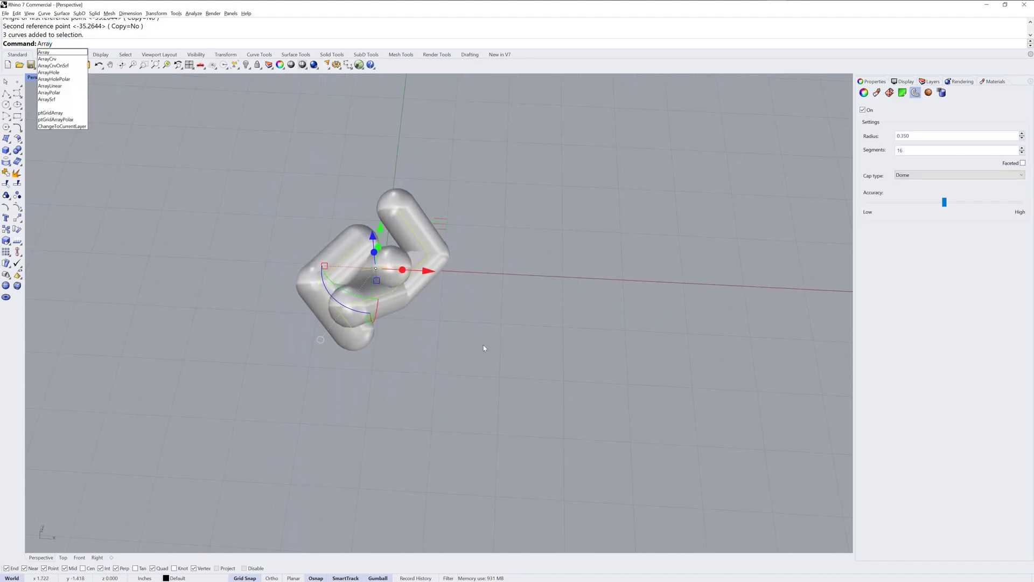
pyautogui.write('Linear')
pyautogui.press('Return')
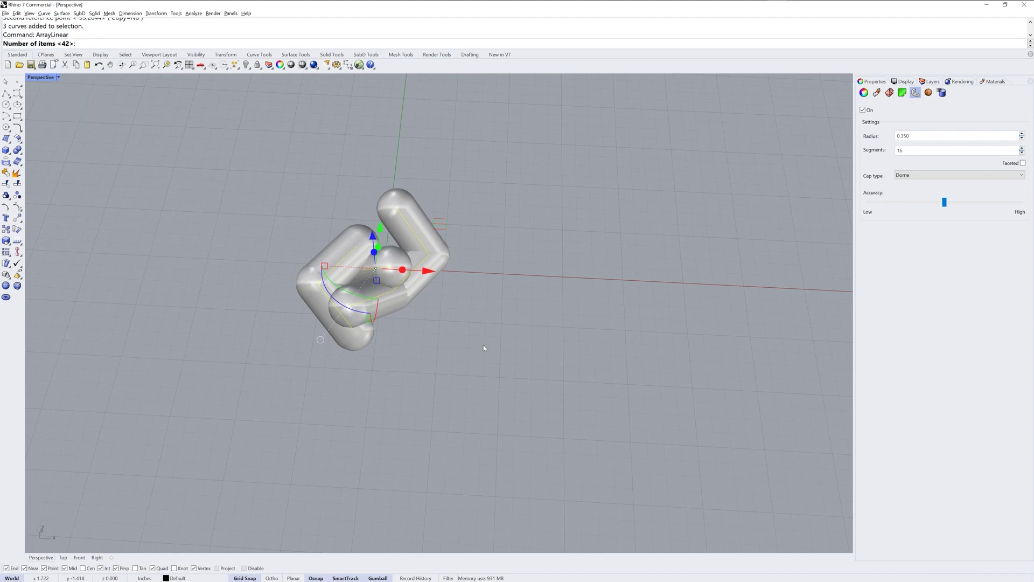
pyautogui.write('42')
pyautogui.press('Return')
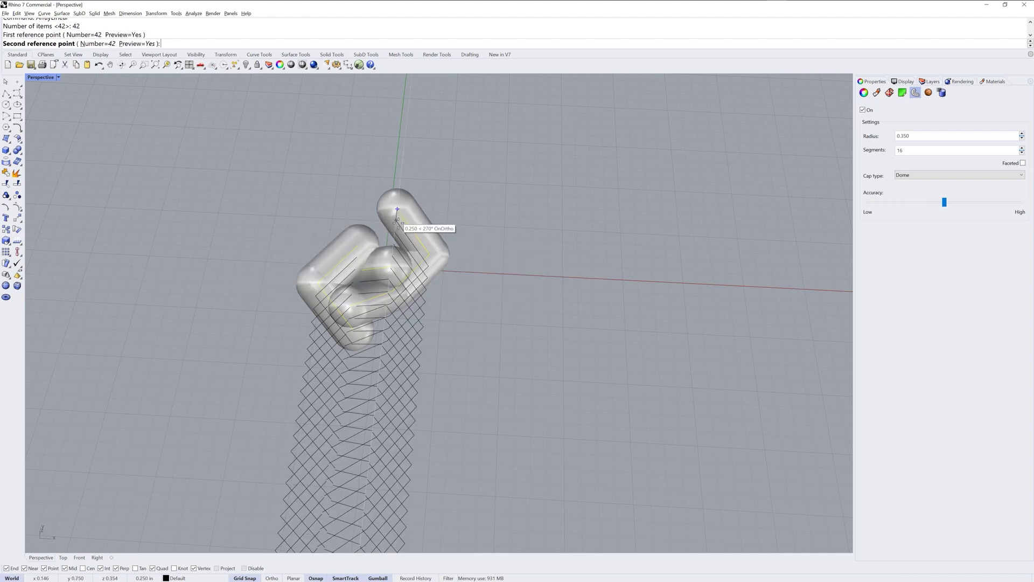
pyautogui.click(391, 266)
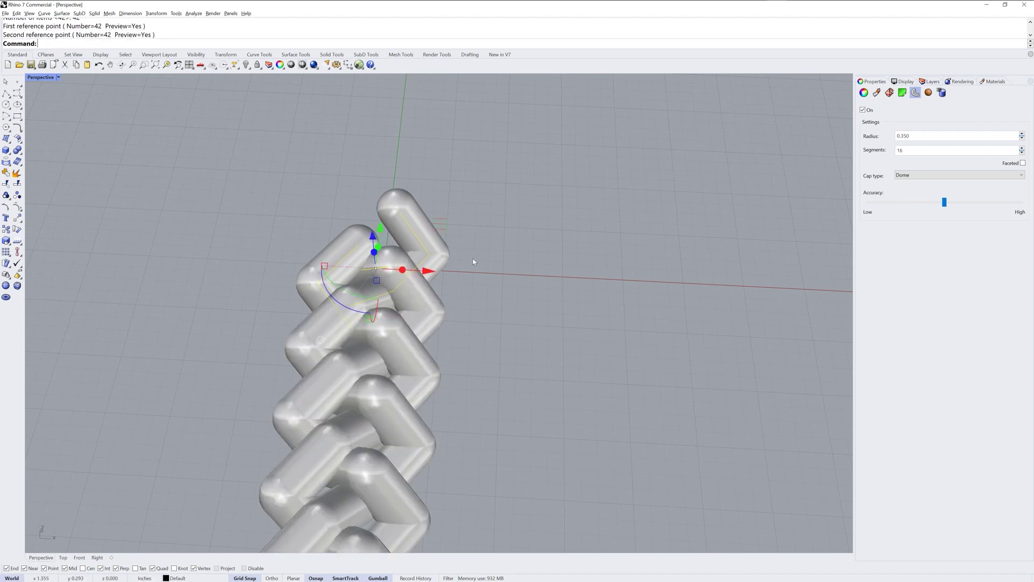
pyautogui.scroll(-12, 482, 280)
pyautogui.keyDown('shift'); pyautogui.moveTo(517, 340); pyautogui.dragTo(582, 249, button='right'); pyautogui.keyUp('shift')
pyautogui.press('Escape')
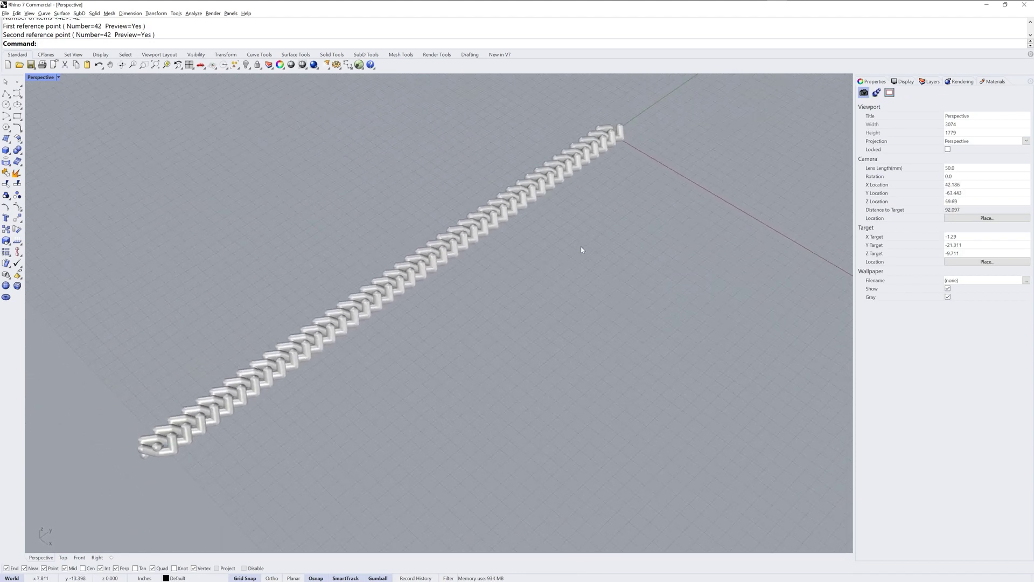
# Select the whole arrayed chain and join its touching segments into continuous open curves
pyautogui.moveTo(511, 268); pyautogui.dragTo(444, 319, button='right')
pyautogui.scroll(3, 383, 317)
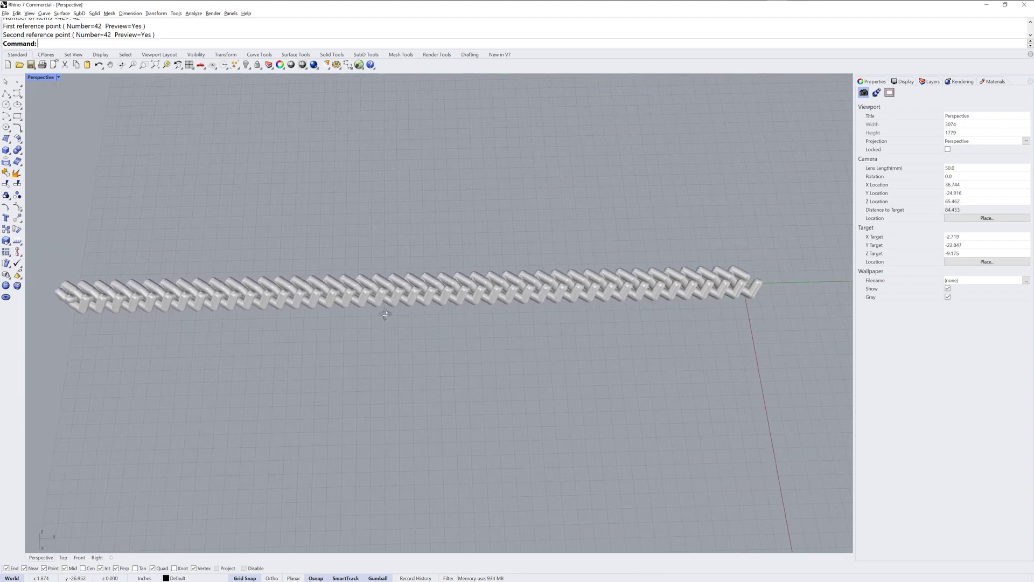
pyautogui.moveTo(385, 321); pyautogui.dragTo(388, 317, button='right')
pyautogui.scroll(-2, 385, 318)
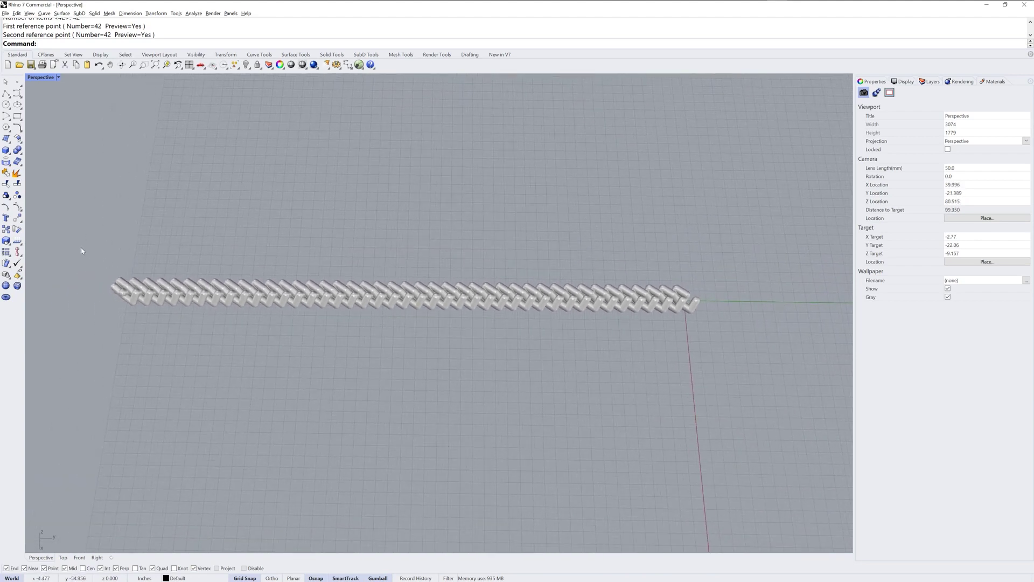
pyautogui.moveTo(77, 247); pyautogui.dragTo(738, 359)
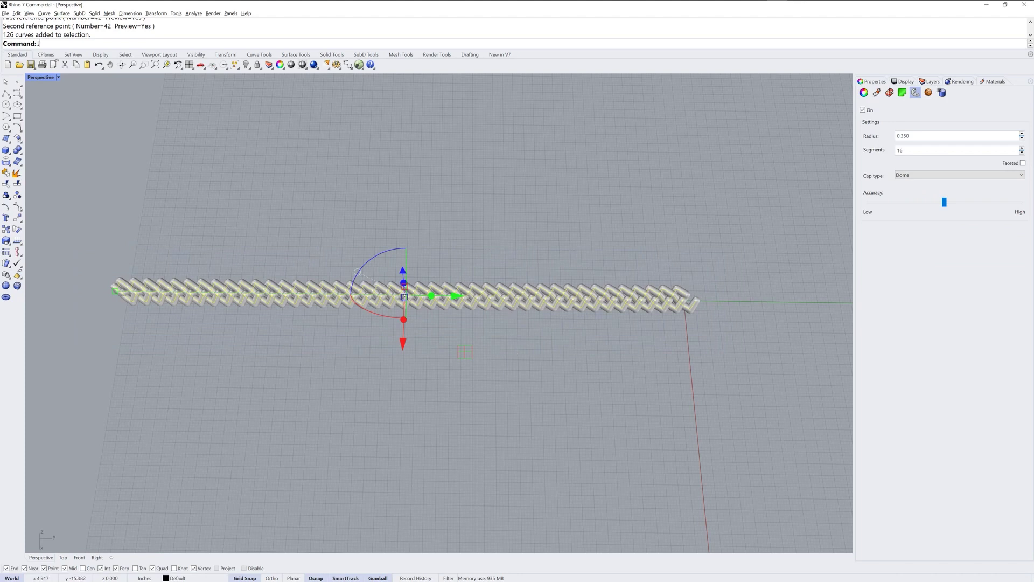
pyautogui.write('J')
pyautogui.press('Return')
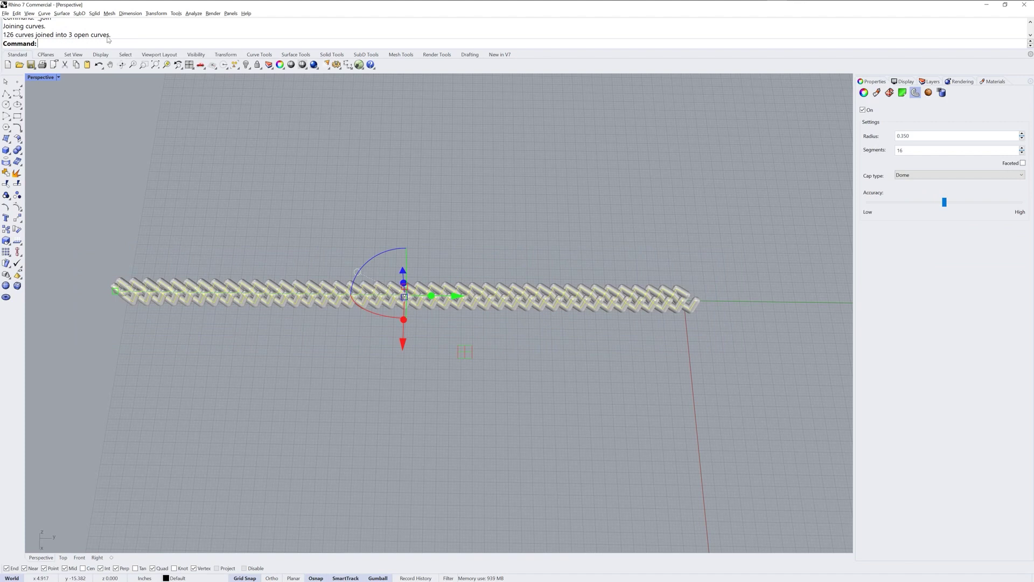
# Draw a straight polyline through the chain from its upper starting endpoint at the origin end to the matching endpoint at the far end
pyautogui.moveTo(473, 411); pyautogui.dragTo(477, 344, button='right')
pyautogui.click(478, 353)
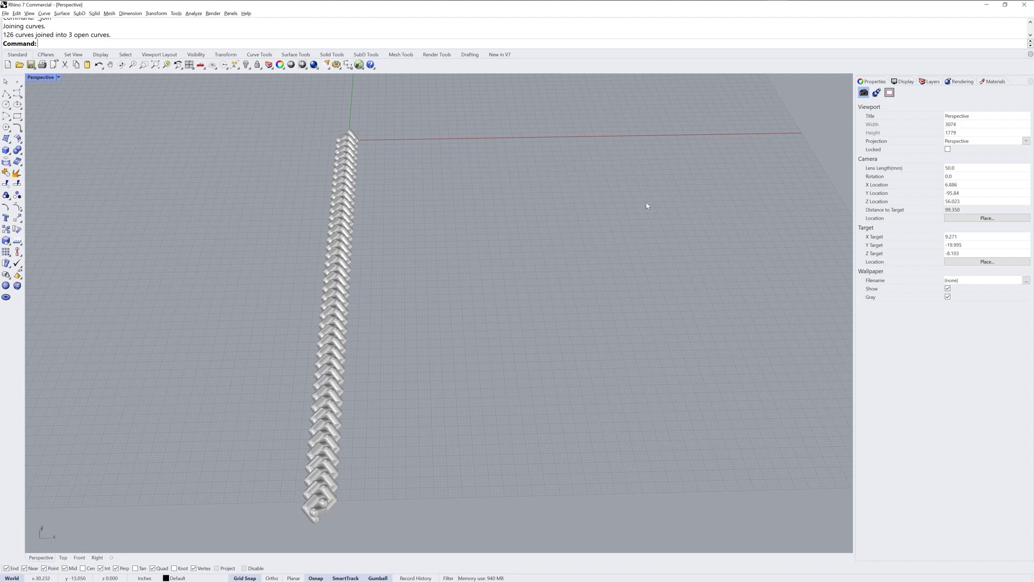
pyautogui.click(6, 94)
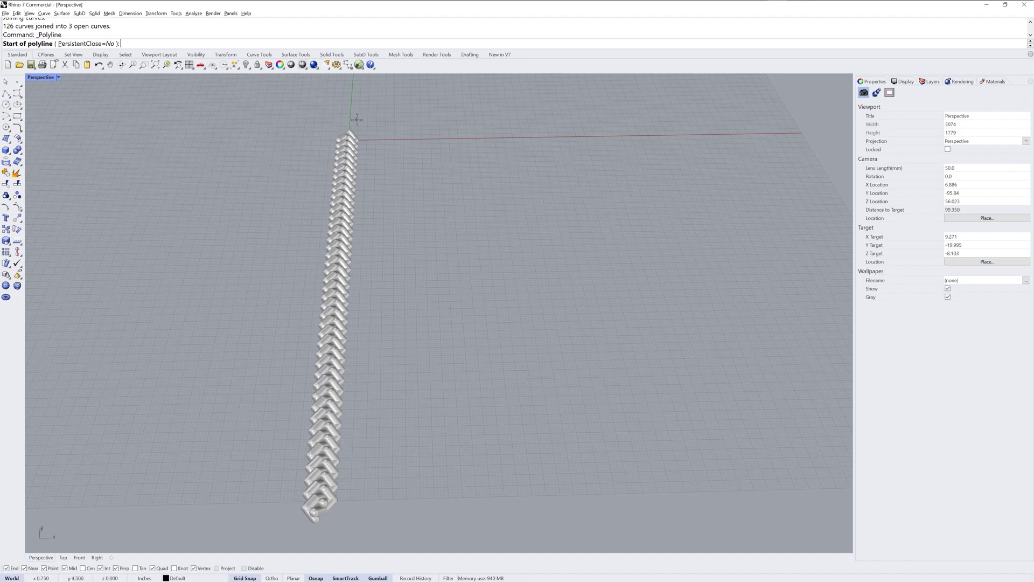
pyautogui.moveTo(357, 120); pyautogui.dragTo(359, 129, button='right')
pyautogui.click(346, 103)
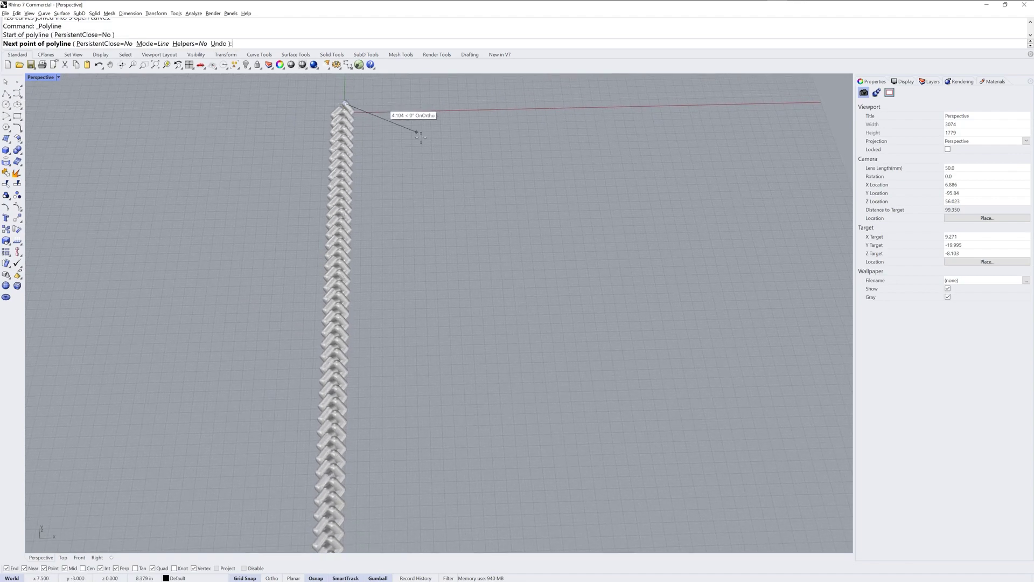
pyautogui.keyDown('shift'); pyautogui.moveTo(444, 336); pyautogui.dragTo(447, 191, button='right'); pyautogui.keyUp('shift')
pyautogui.scroll(9, 373, 397)
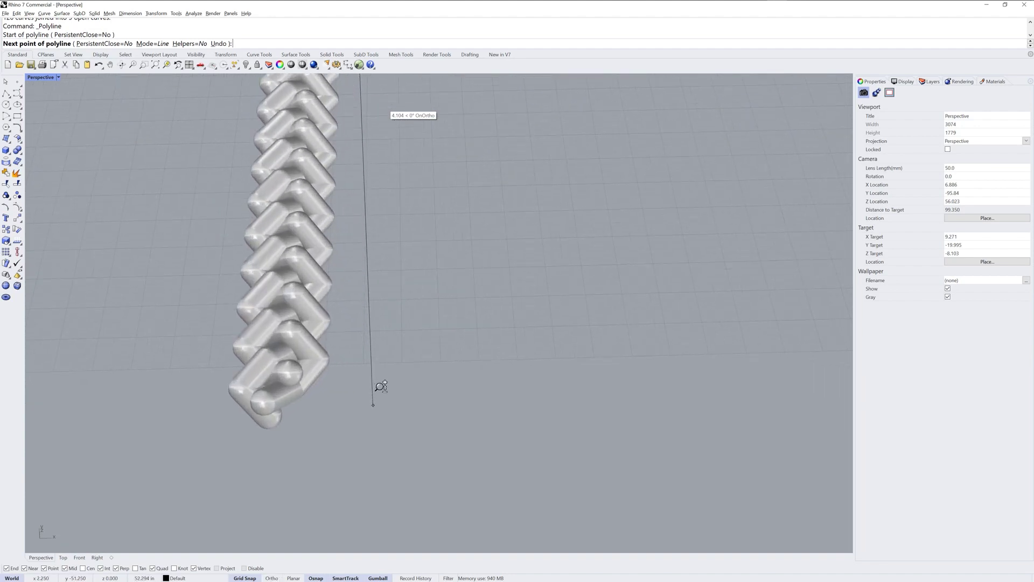
pyautogui.scroll(1, 380, 386)
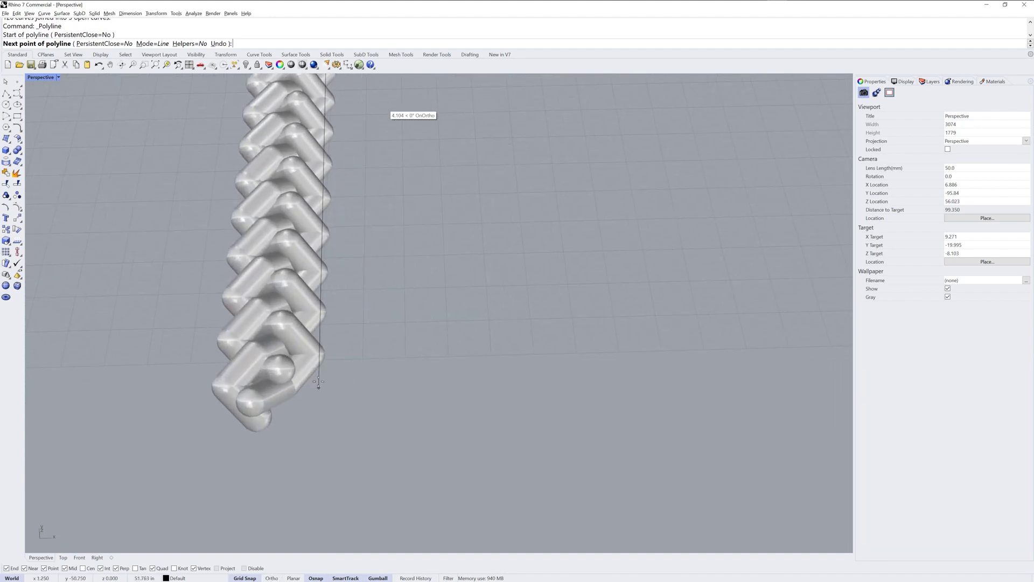
pyautogui.click(281, 368)
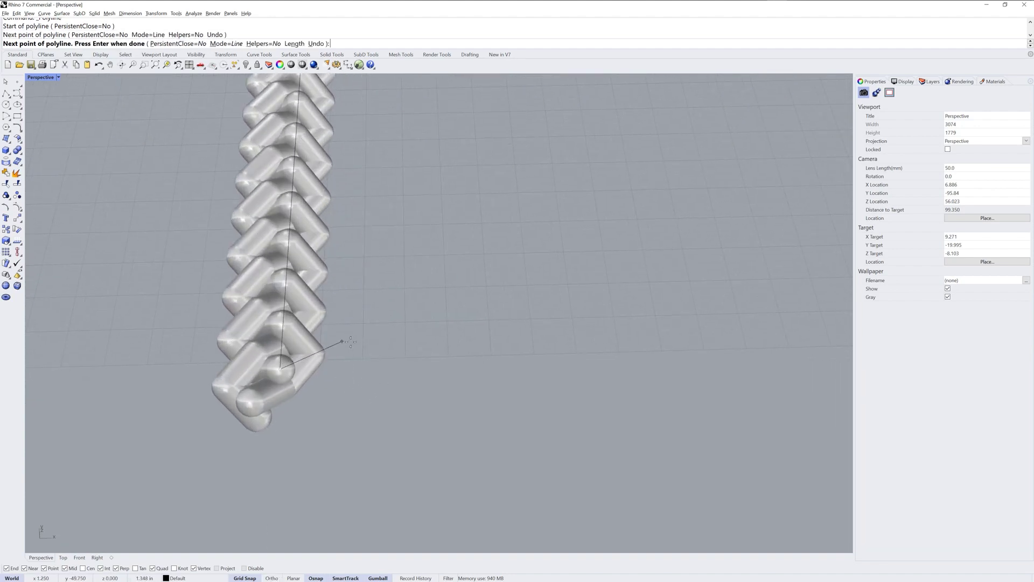
pyautogui.press('Return')
# Select the new straight line and examine its alignment with the chain in the Top, Front and Right viewports
pyautogui.click(287, 303)
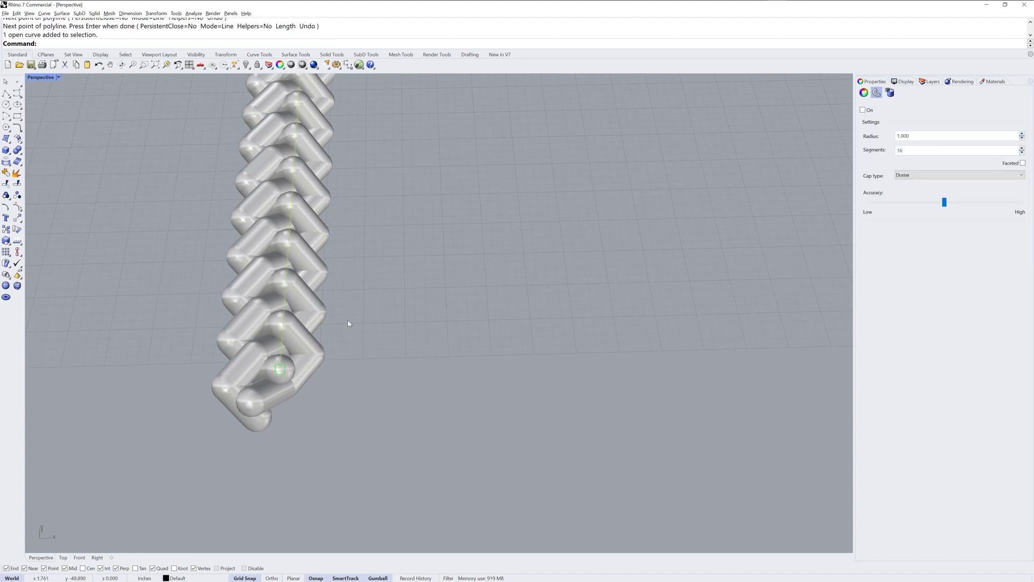
pyautogui.doubleClick(41, 78)
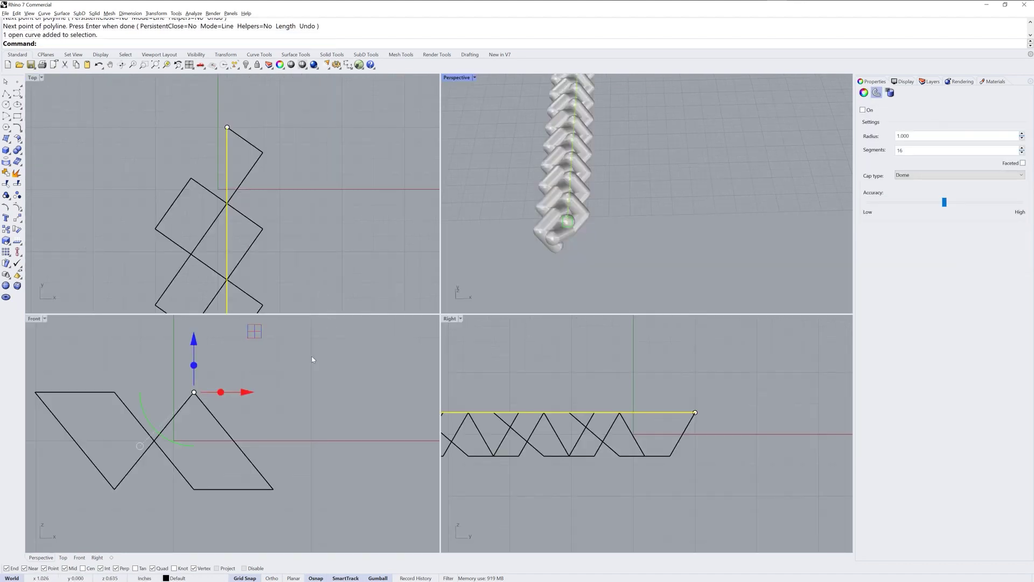
pyautogui.moveTo(562, 417); pyautogui.dragTo(670, 401, button='right')
pyautogui.moveTo(267, 424); pyautogui.dragTo(321, 420, button='right')
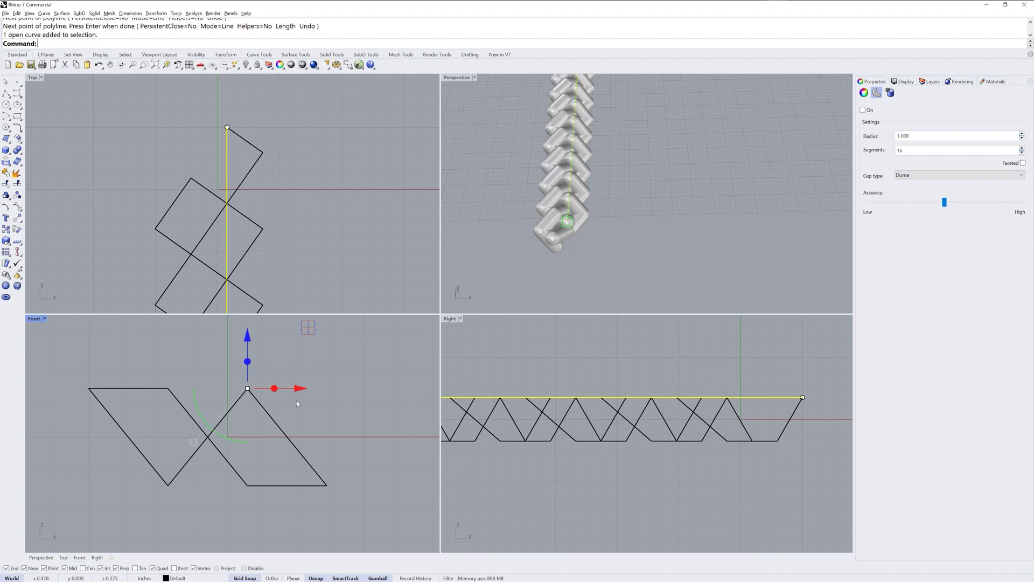
pyautogui.moveTo(533, 417); pyautogui.dragTo(537, 429, button='right')
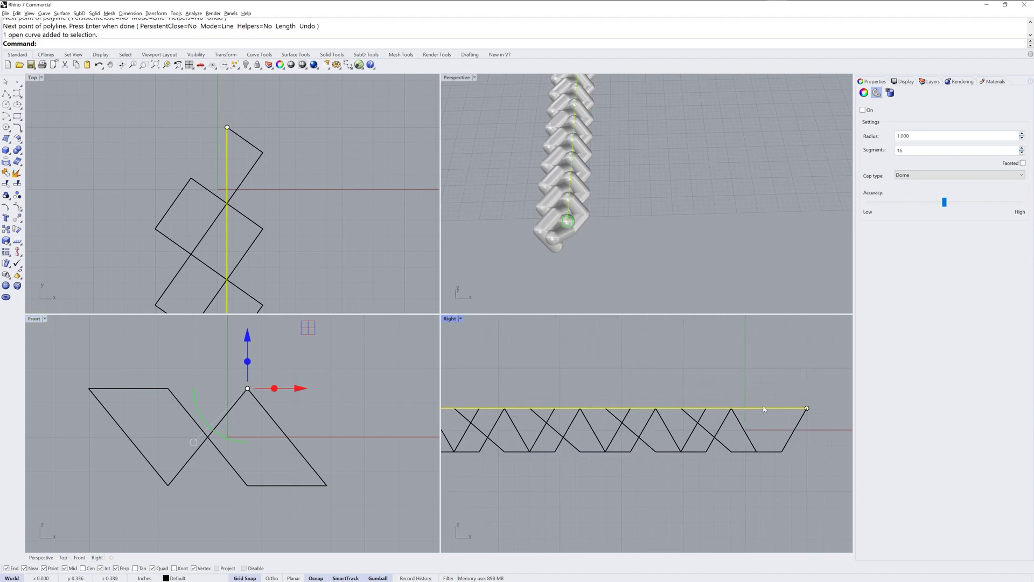
pyautogui.click(336, 362)
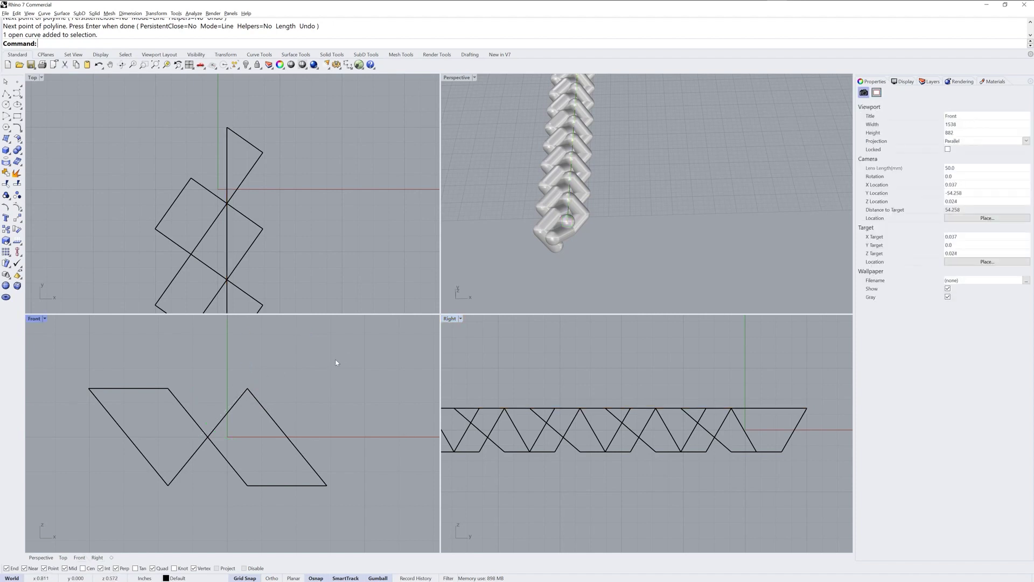
# Select the straight line again, maximize the Perspective viewport and measure the line's length
pyautogui.click(243, 397)
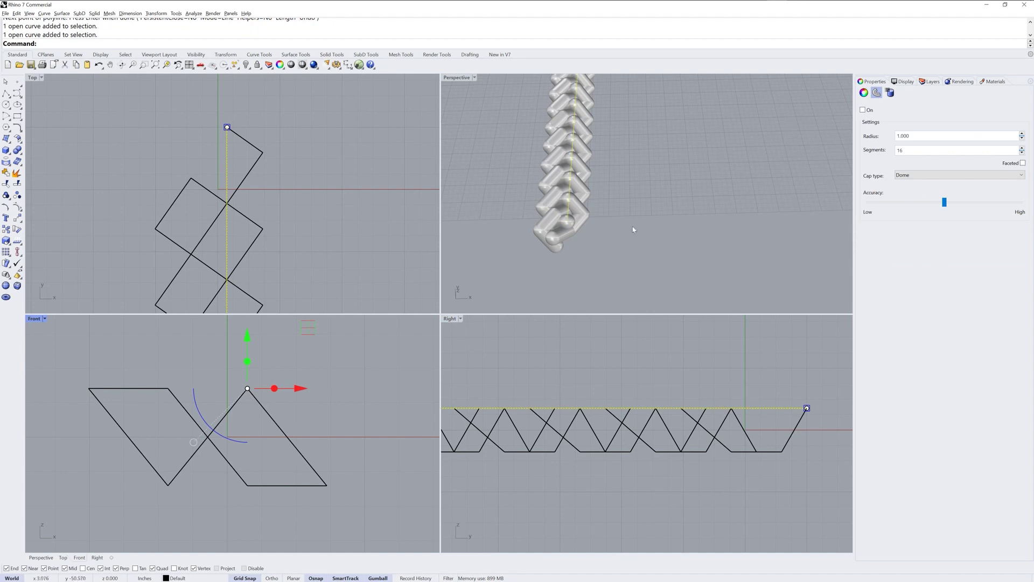
pyautogui.doubleClick(457, 77)
pyautogui.scroll(-5, 418, 236)
pyautogui.moveTo(418, 236); pyautogui.dragTo(359, 378, button='right')
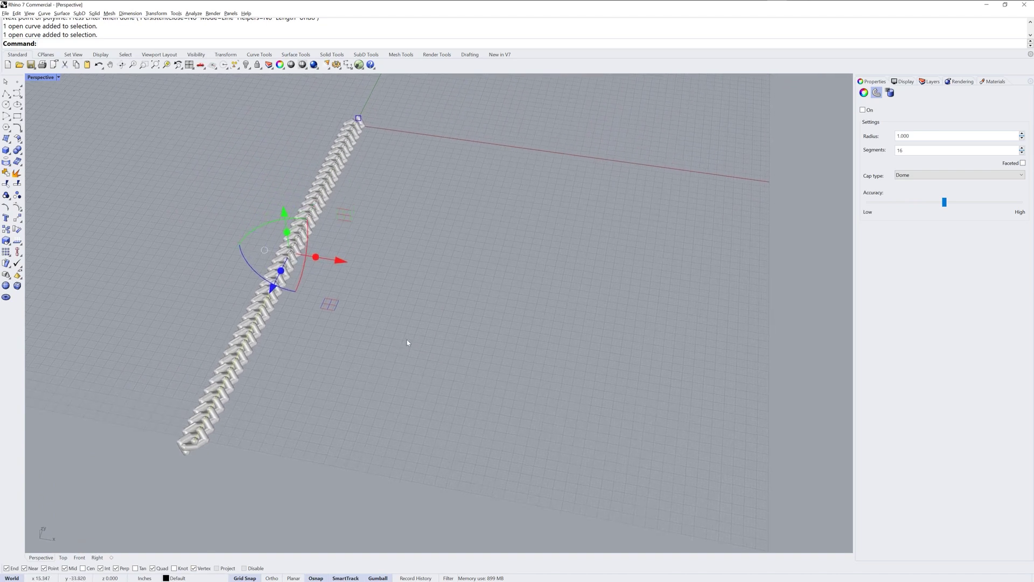
pyautogui.write('Length')
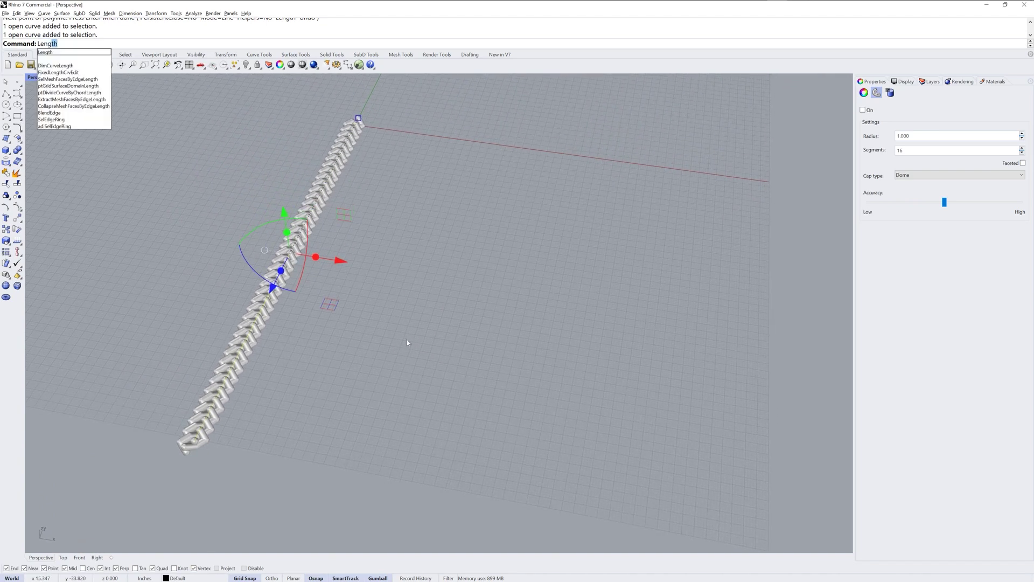
pyautogui.press('Return')
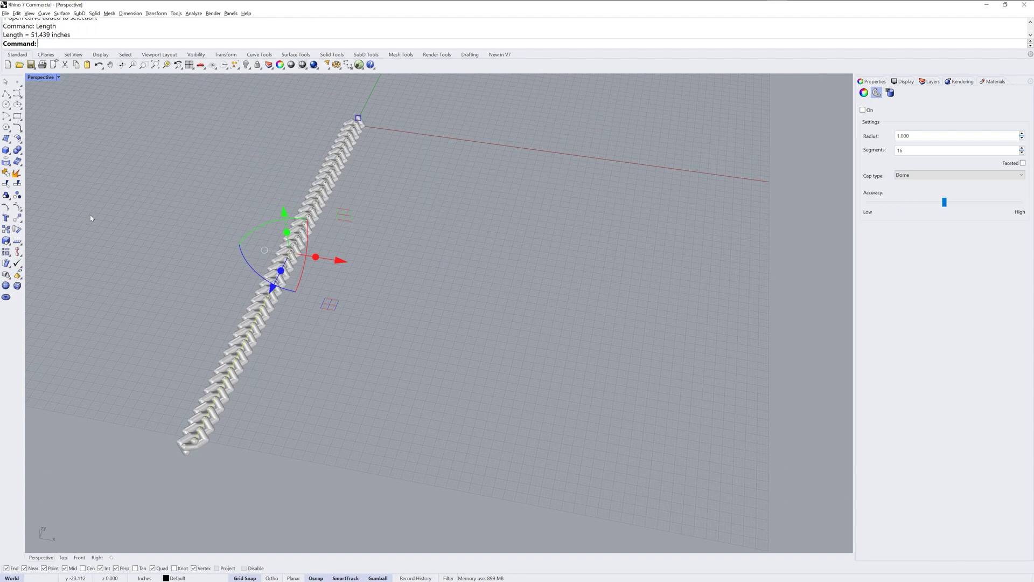
pyautogui.moveTo(433, 277); pyautogui.dragTo(472, 281, button='right')
pyautogui.click(472, 282)
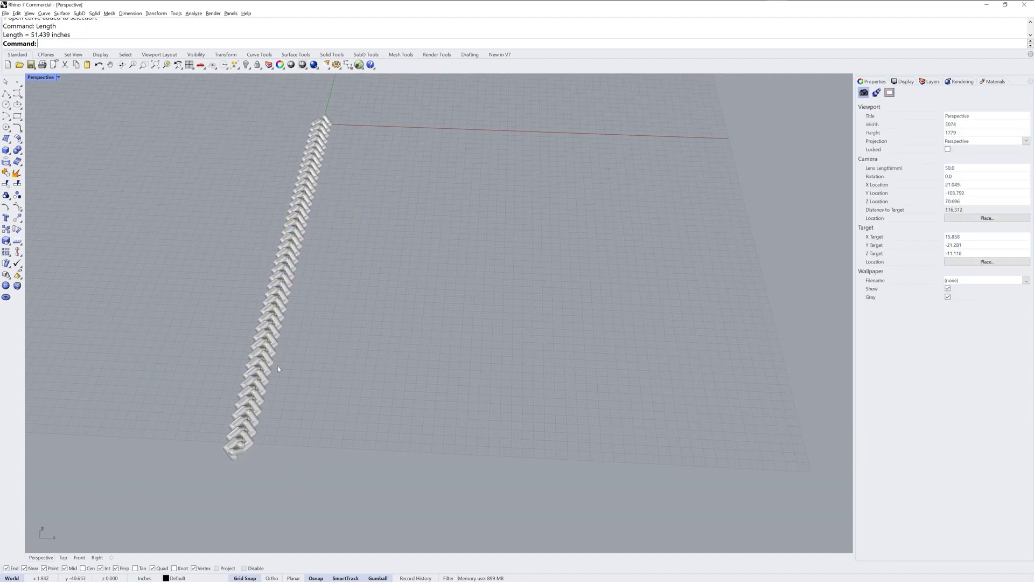
# Draw a circle with a circumference of 51.439 inches on the ground plane beside the straight chain
pyautogui.click(6, 105)
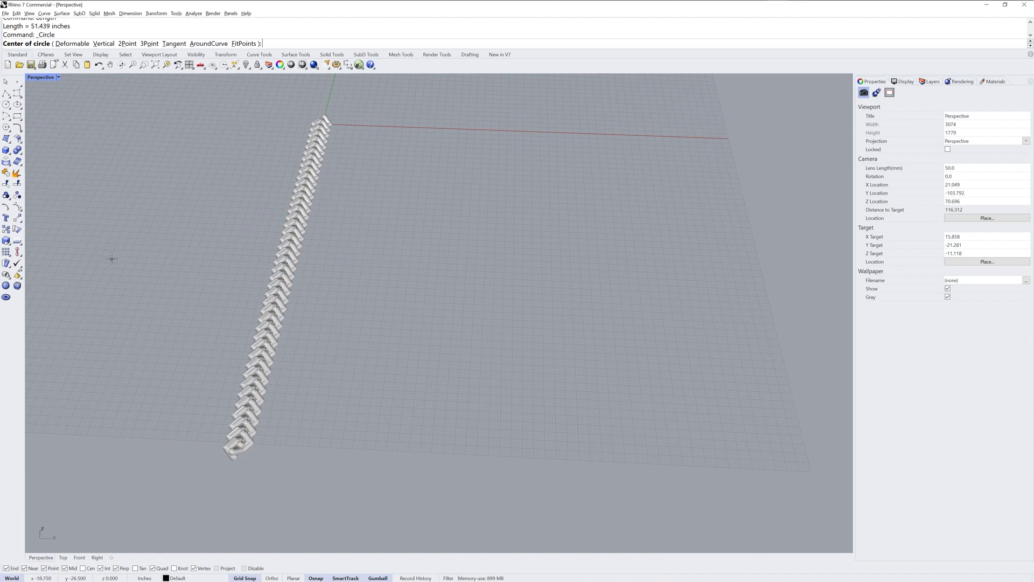
pyautogui.click(521, 244)
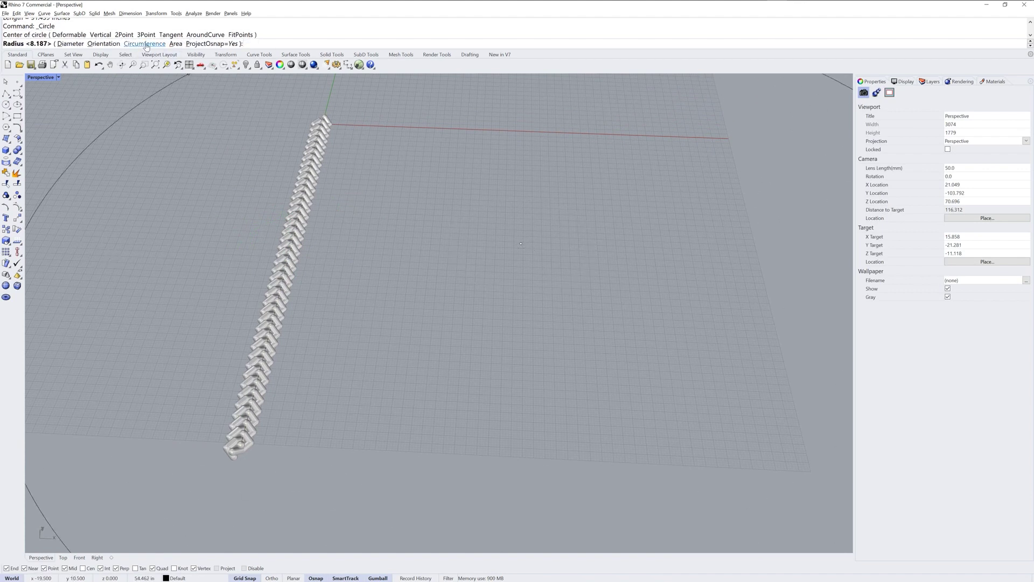
pyautogui.click(144, 44)
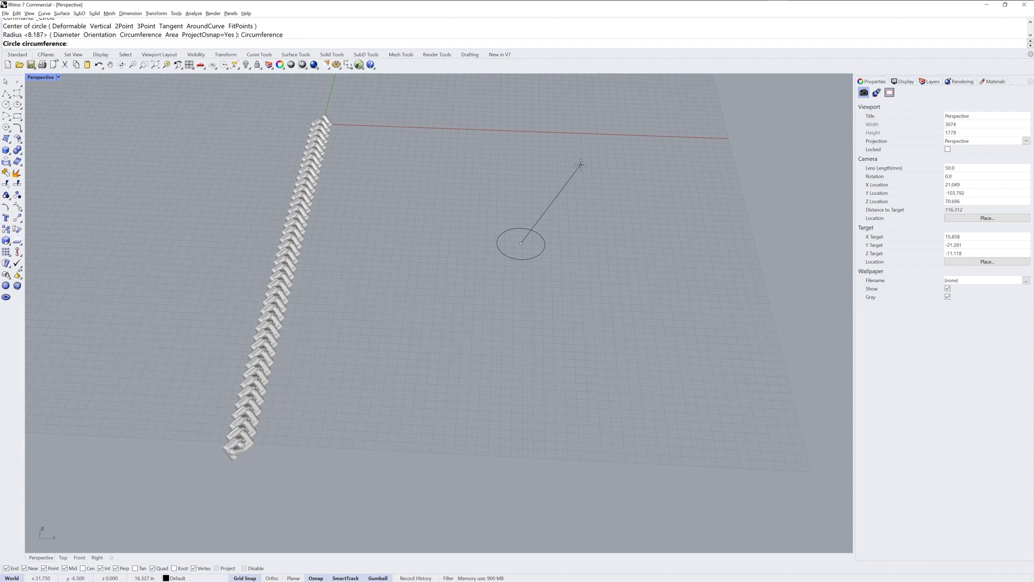
pyautogui.write('51.439')
pyautogui.press('Return')
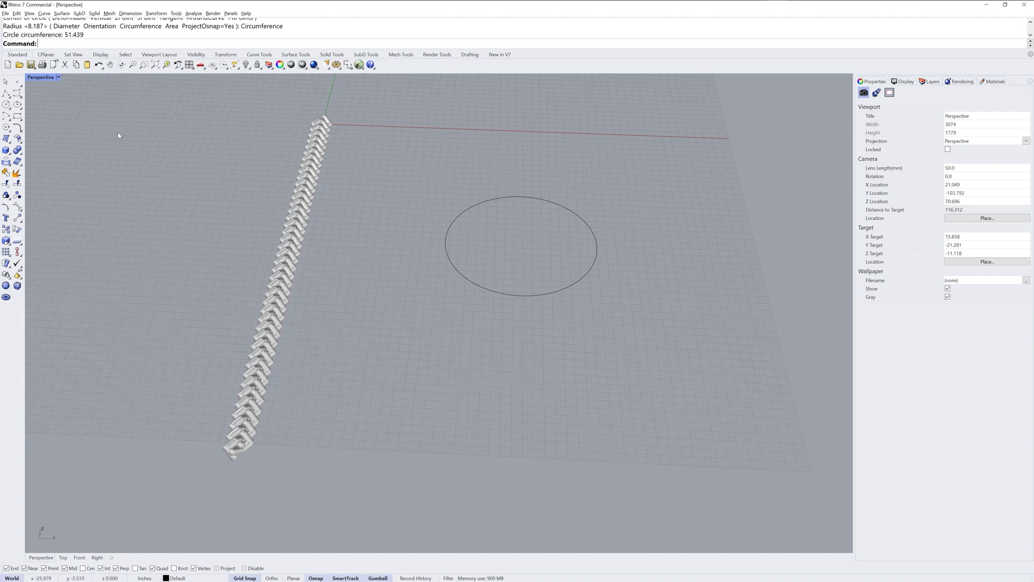
# Start a Flow operation on all the chain curves, leaving the straight reference line out of the selection
pyautogui.moveTo(344, 275); pyautogui.dragTo(353, 300, button='right')
pyautogui.scroll(-1, 356, 286)
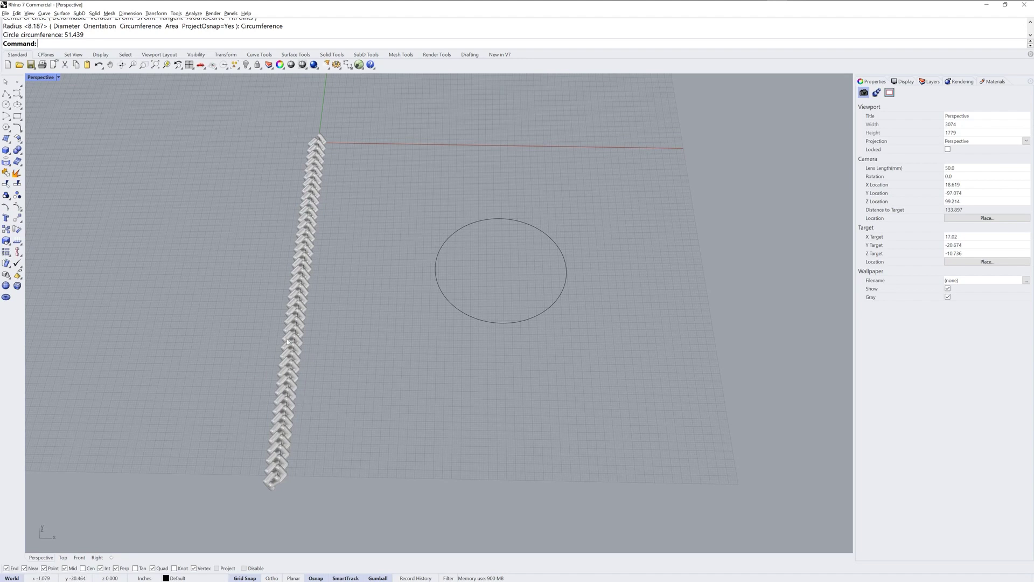
pyautogui.moveTo(330, 338); pyautogui.dragTo(343, 302, button='right')
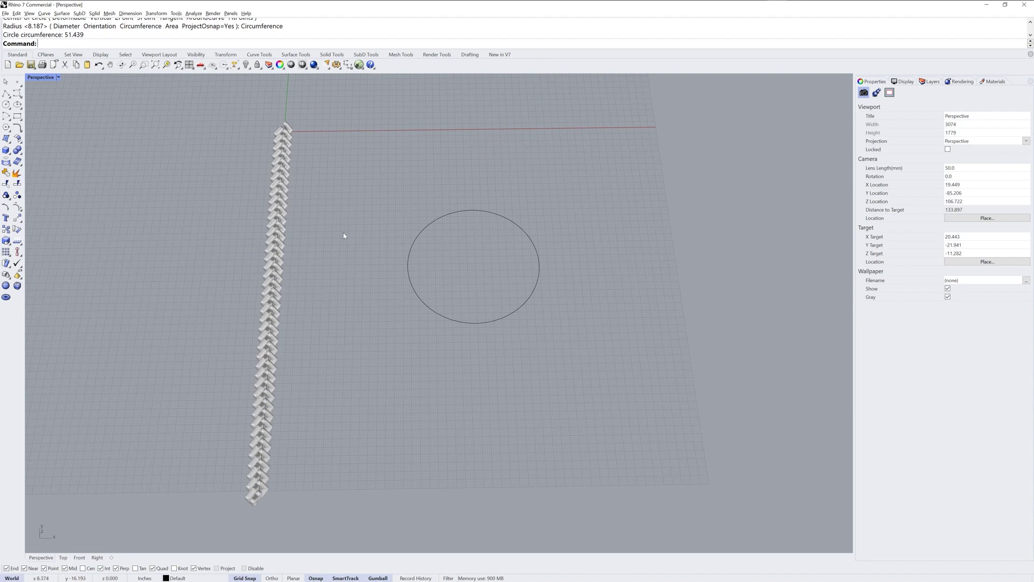
pyautogui.write('low')
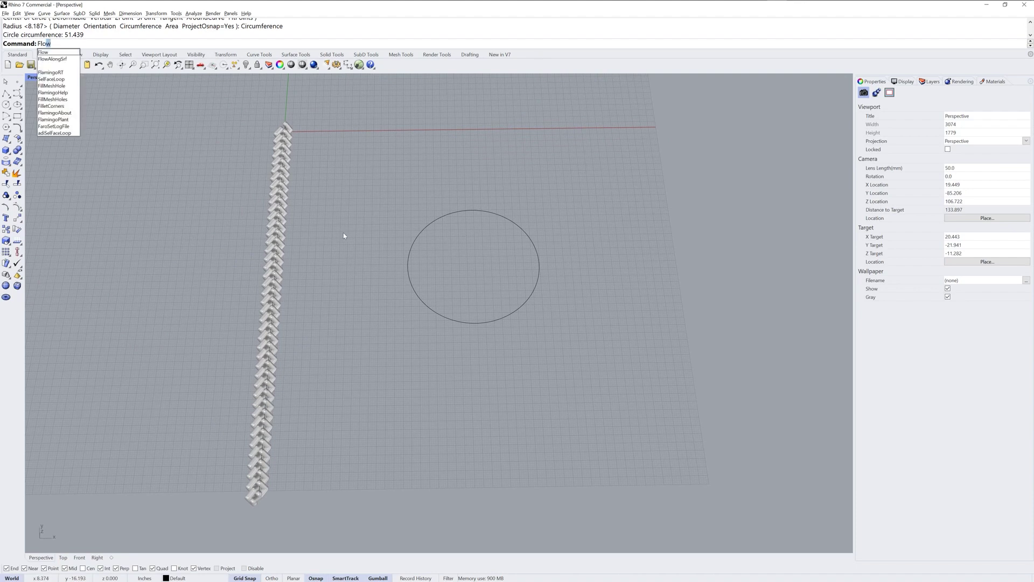
pyautogui.press('Return')
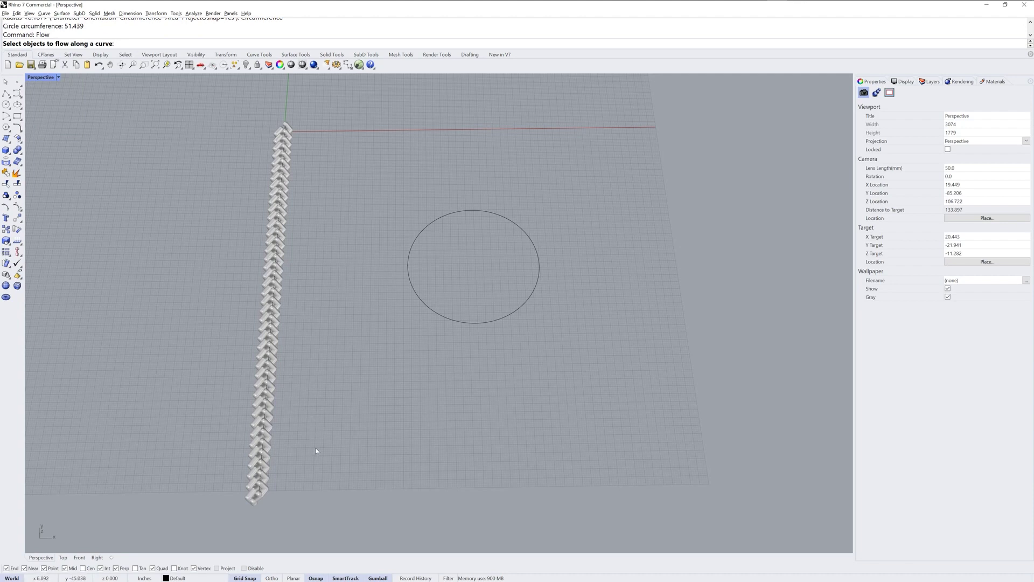
pyautogui.moveTo(316, 451); pyautogui.dragTo(208, 392)
pyautogui.scroll(5, 267, 450)
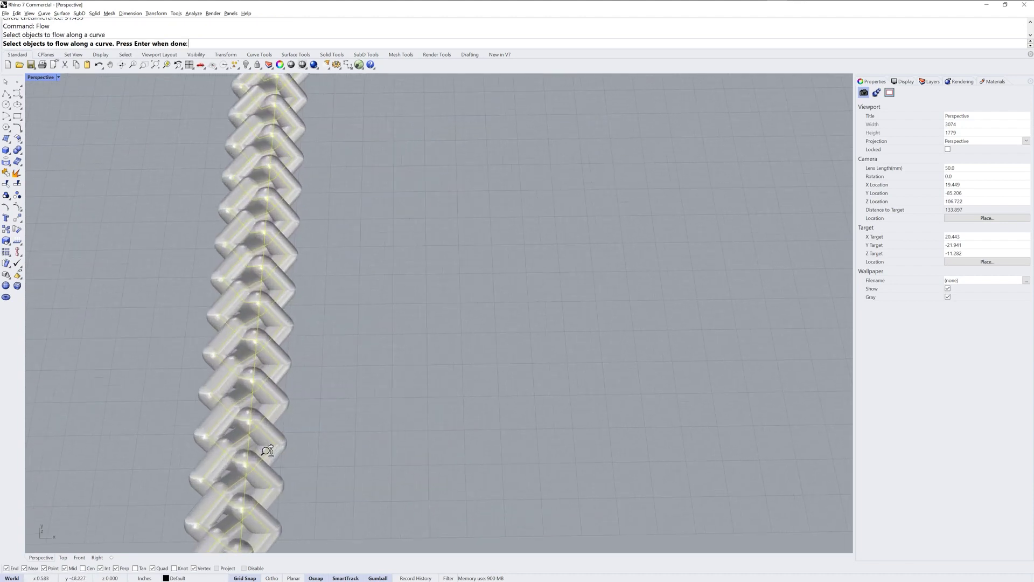
pyautogui.scroll(2, 267, 451)
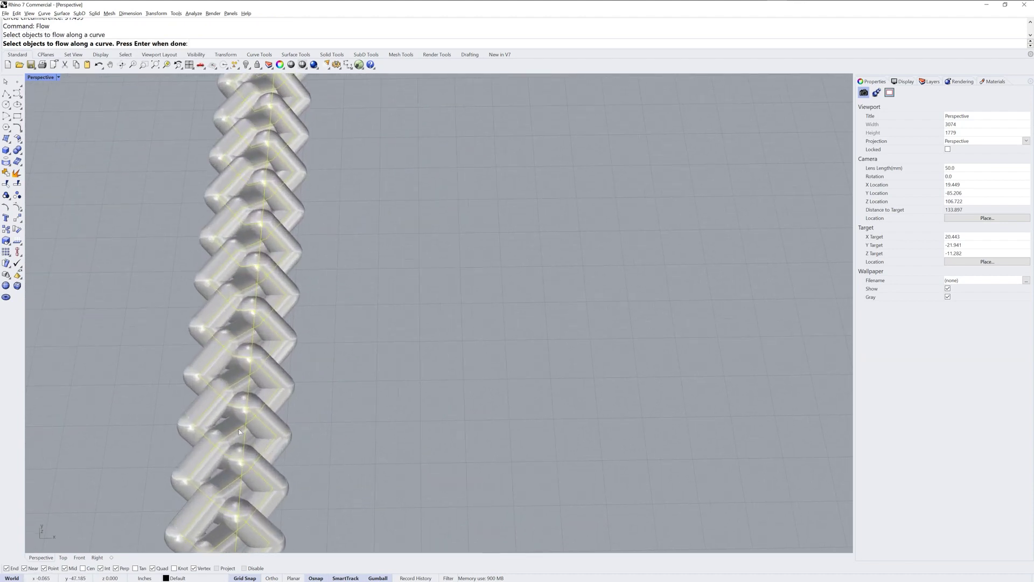
pyautogui.keyDown('ctrl'); pyautogui.click(249, 390); pyautogui.keyUp('ctrl')
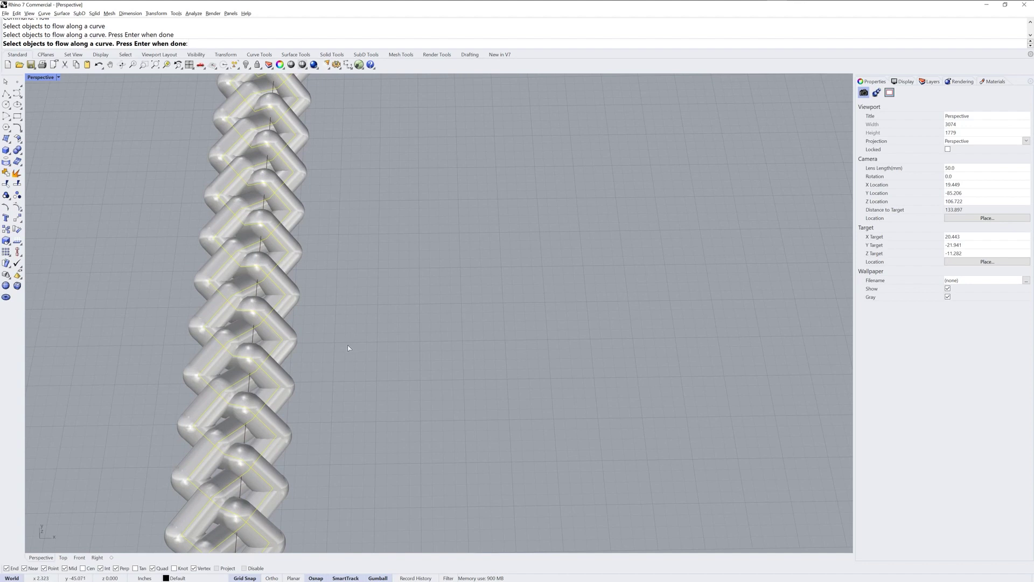
pyautogui.press('Return')
# Flow a stretched copy of the chain from the straight line, picked near its origin end, onto the circle
pyautogui.scroll(-5, 347, 337)
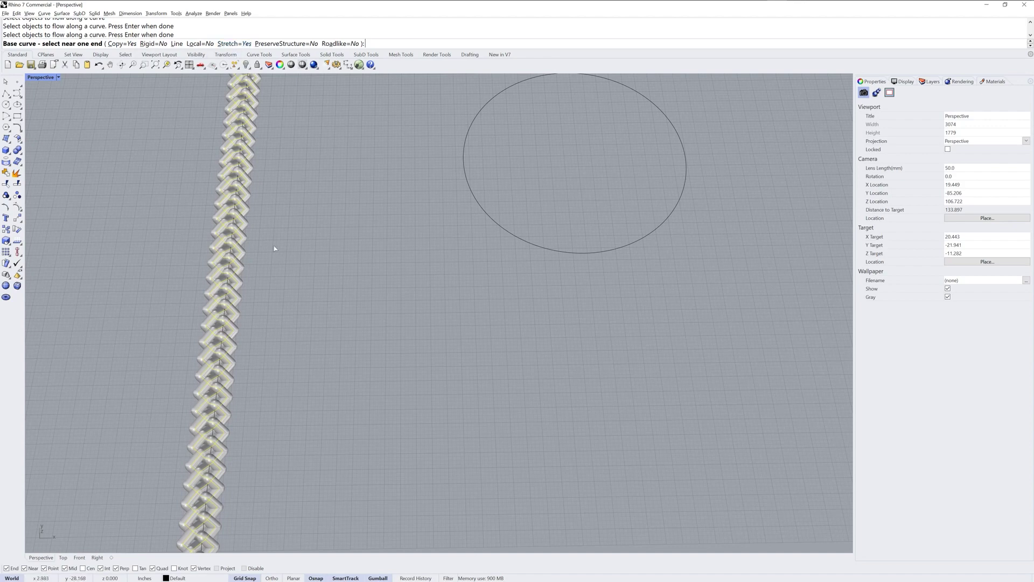
pyautogui.scroll(-5, 311, 284)
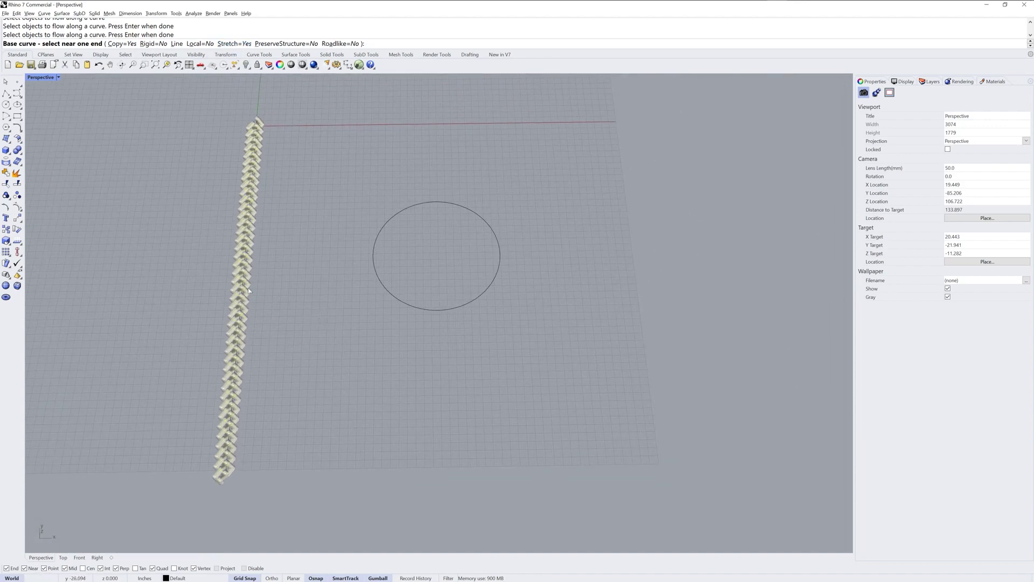
pyautogui.click(257, 124)
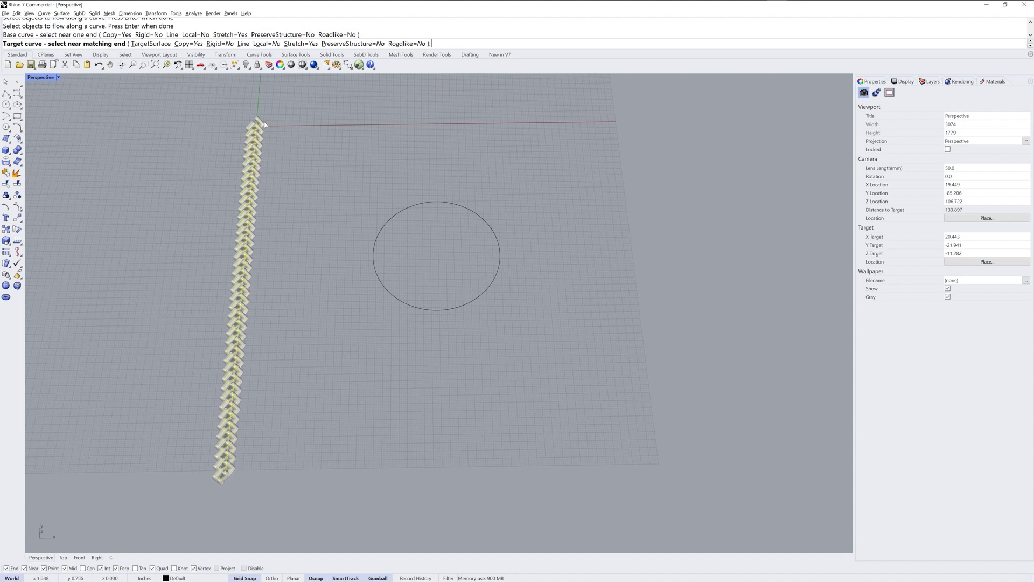
pyautogui.click(499, 246)
# Select the curves of the circular chain and turn off their curve piping
pyautogui.scroll(5, 522, 304)
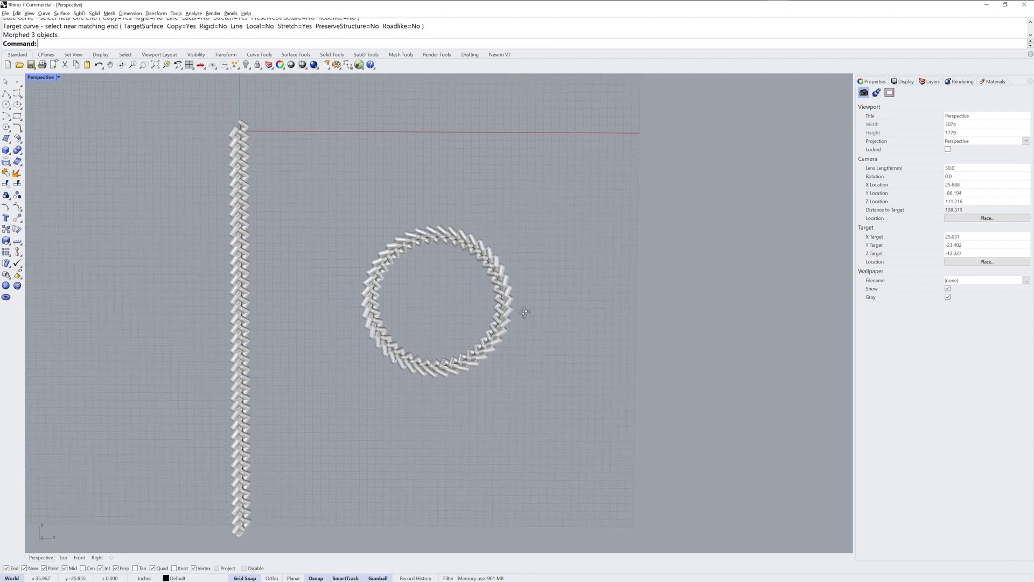
pyautogui.scroll(2, 487, 295)
pyautogui.keyDown('shift'); pyautogui.moveTo(459, 295); pyautogui.dragTo(480, 300, button='right'); pyautogui.keyUp('shift')
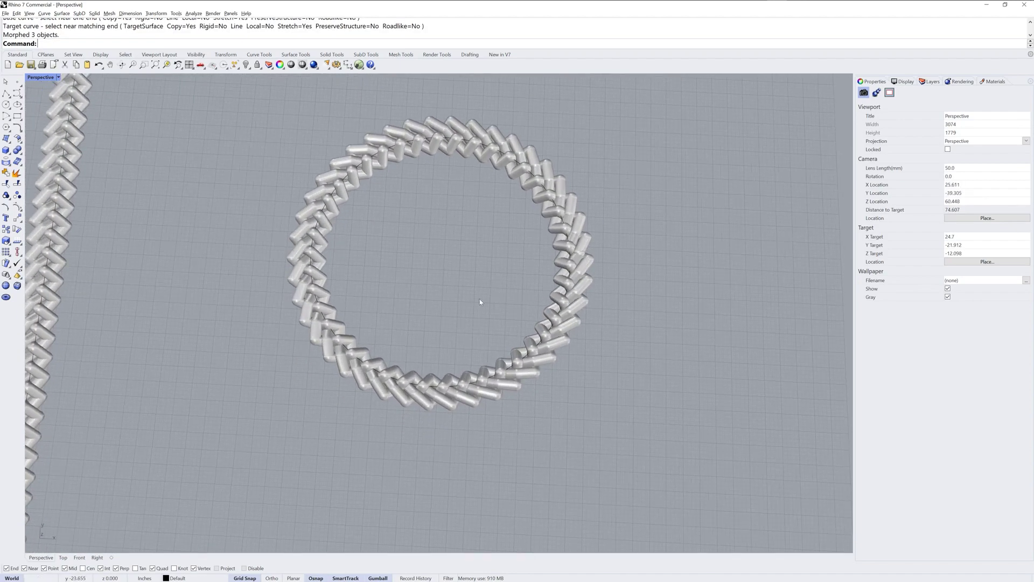
pyautogui.scroll(3, 572, 301)
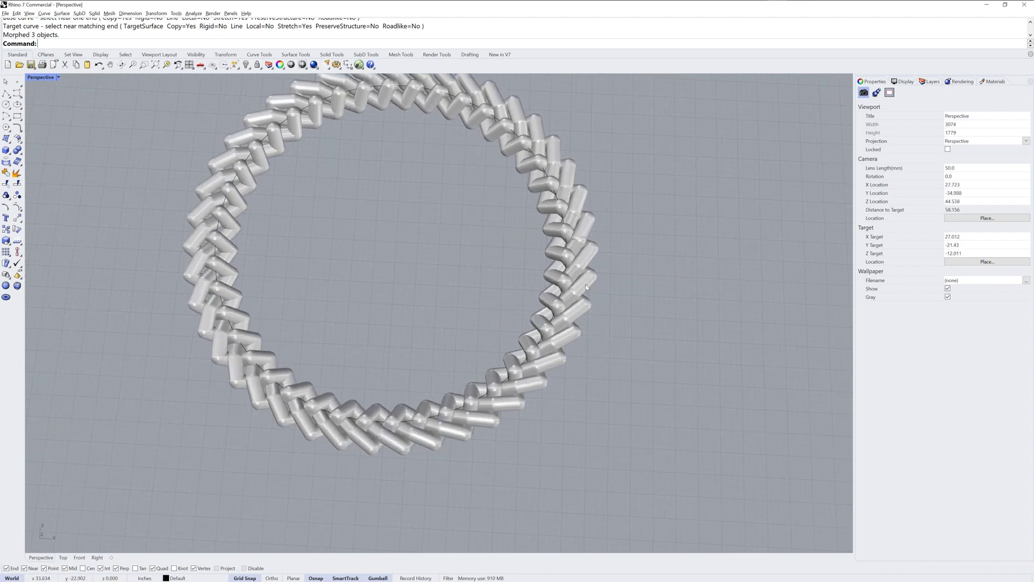
pyautogui.keyDown('shift'); pyautogui.moveTo(605, 287); pyautogui.dragTo(650, 330, button='right'); pyautogui.keyUp('shift')
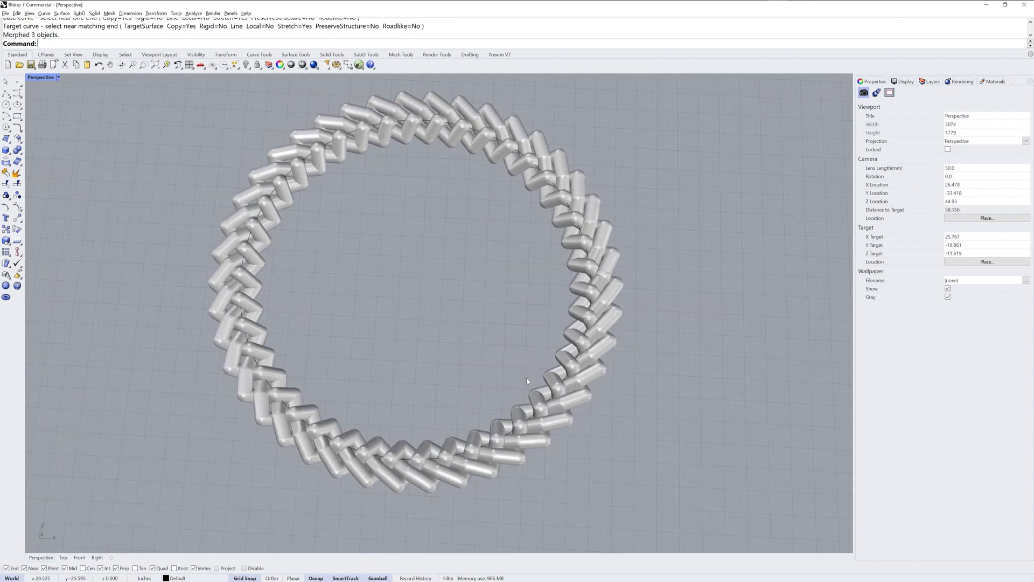
pyautogui.moveTo(633, 290); pyautogui.dragTo(602, 344)
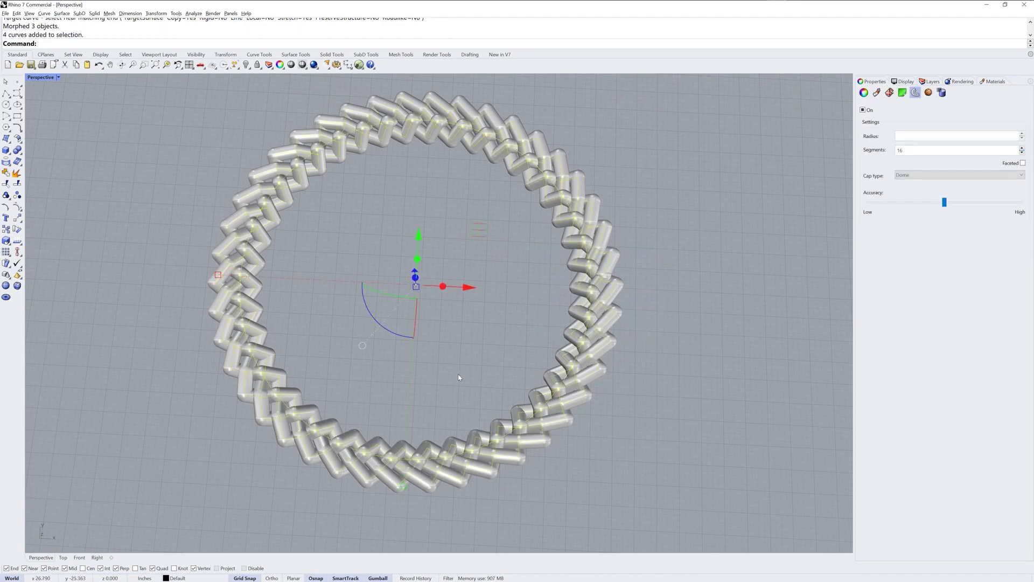
pyautogui.click(862, 109)
# Examine the circular chain's seam and select its curves individually to determine which are open and which are closed
pyautogui.moveTo(636, 299); pyautogui.dragTo(654, 285, button='right')
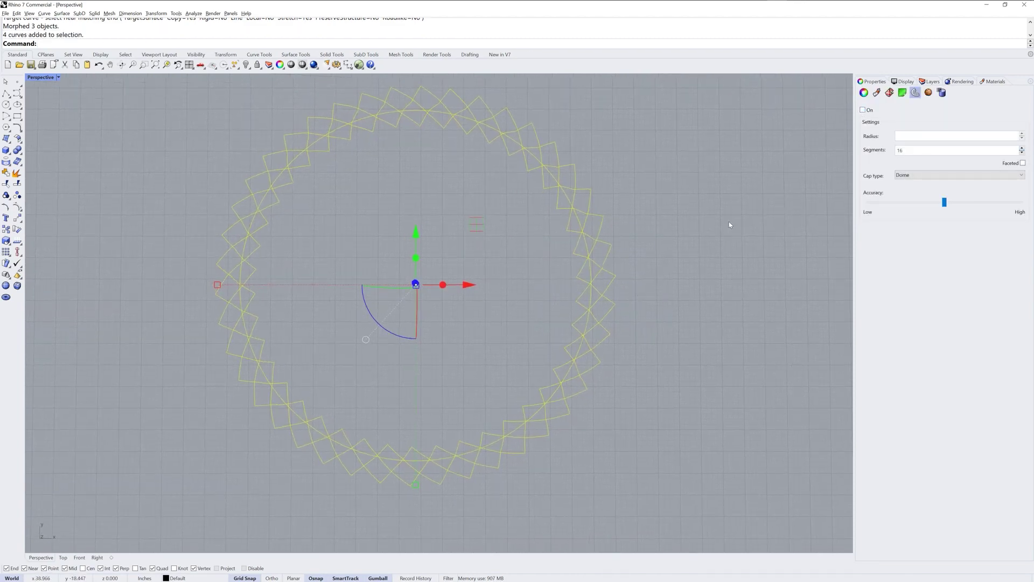
pyautogui.scroll(6, 620, 255)
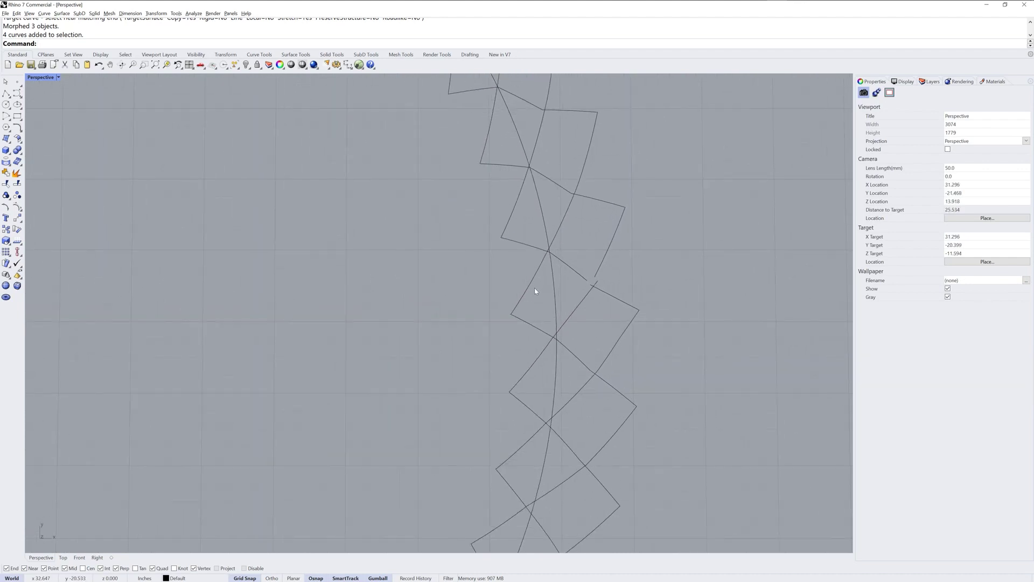
pyautogui.moveTo(604, 318); pyautogui.dragTo(596, 312, button='right')
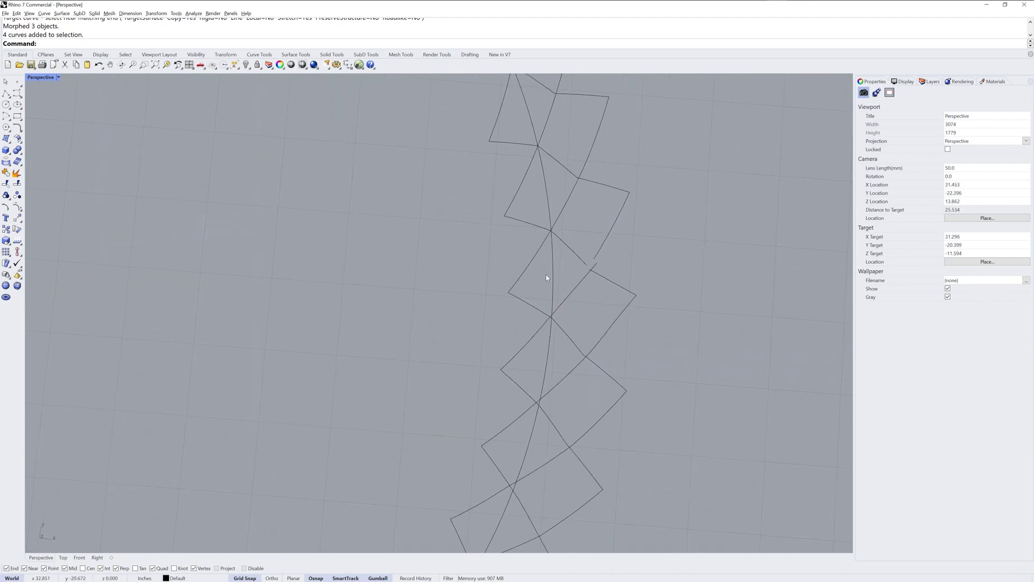
pyautogui.click(533, 258)
pyautogui.scroll(-10, 660, 274)
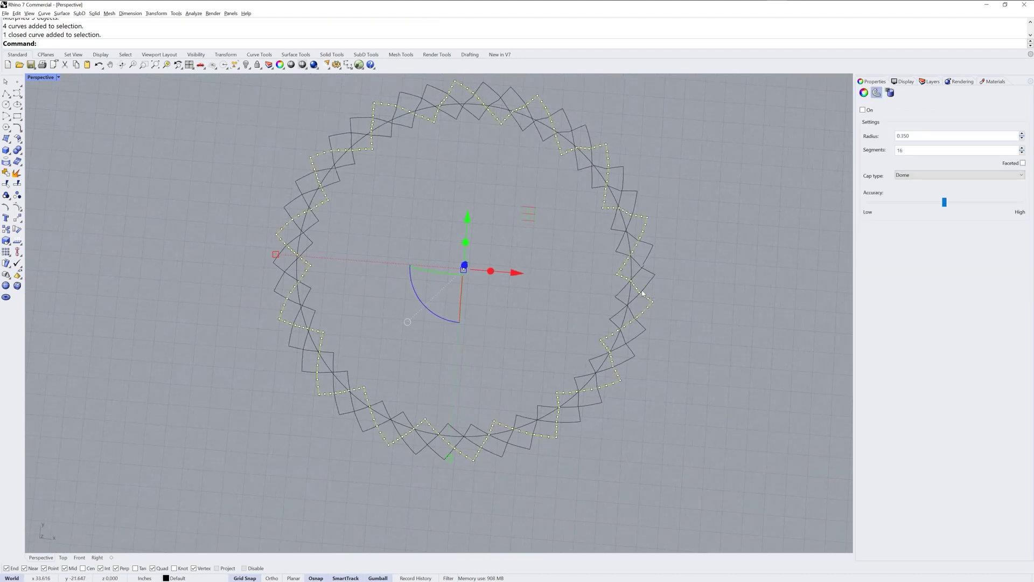
pyautogui.keyDown('shift'); pyautogui.moveTo(551, 296); pyautogui.dragTo(557, 331, button='right'); pyautogui.keyUp('shift')
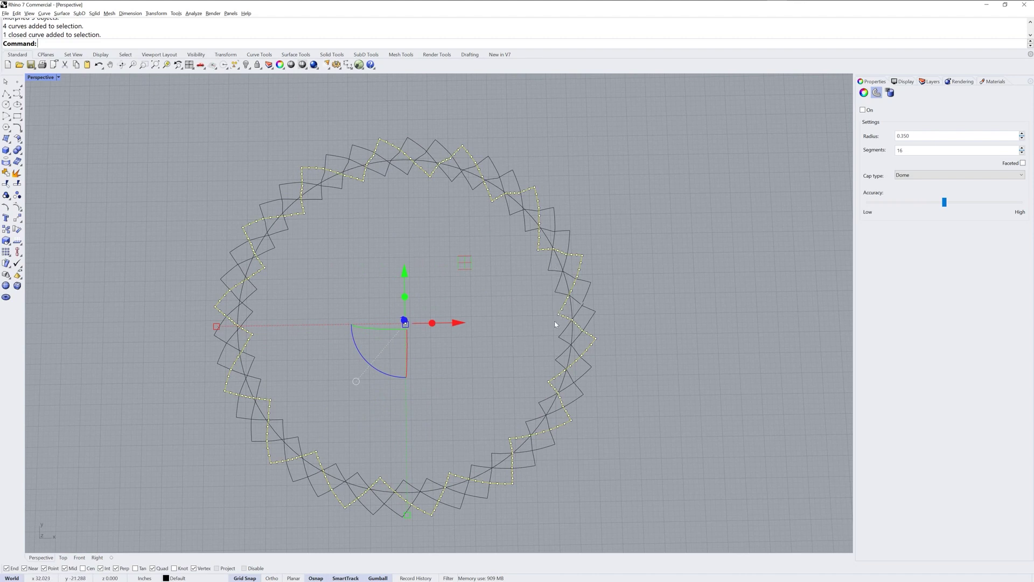
pyautogui.click(578, 302)
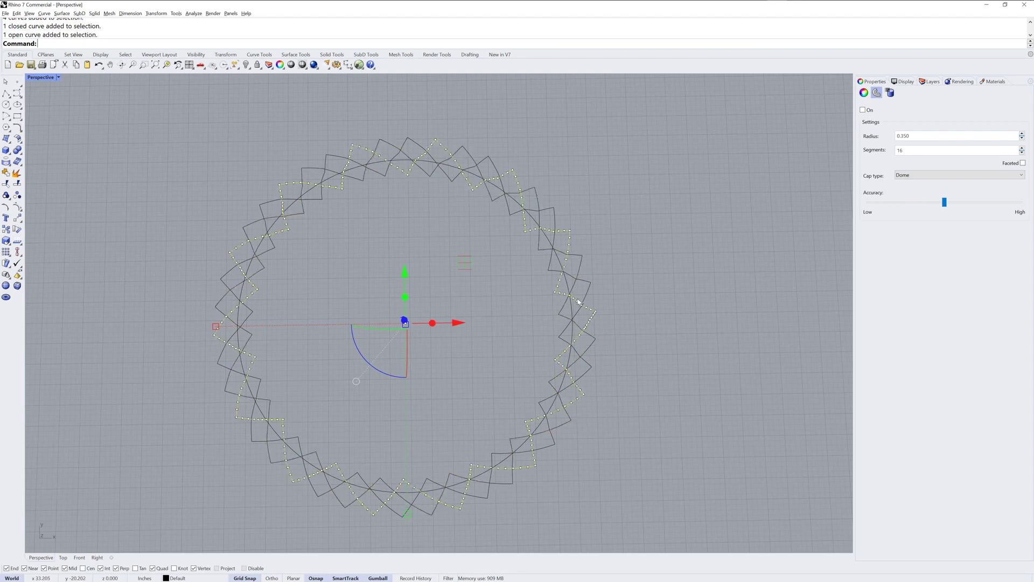
pyautogui.click(587, 295)
pyautogui.click(609, 298)
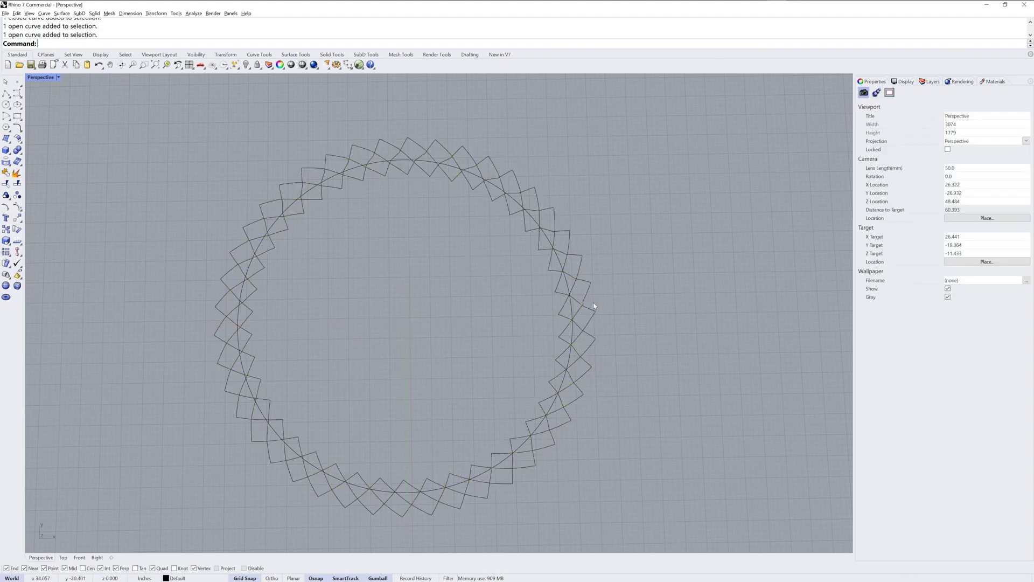
# Show the control points of one open curve and scale its two end points together to close the seam gap
pyautogui.scroll(5, 585, 301)
pyautogui.scroll(5, 590, 293)
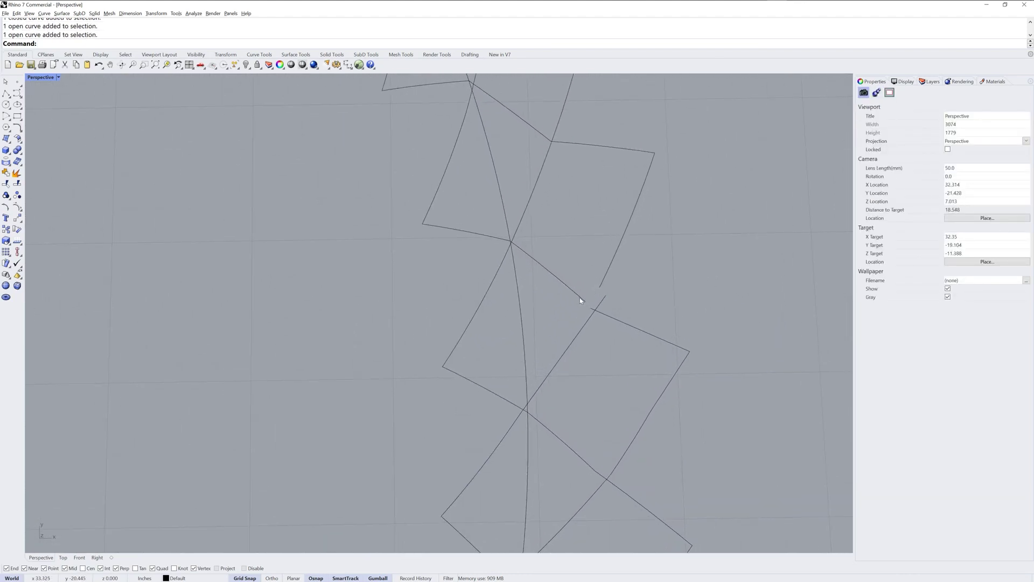
pyautogui.click(580, 298)
pyautogui.click(585, 301)
pyautogui.keyDown('shift'); pyautogui.click(591, 308); pyautogui.keyUp('shift')
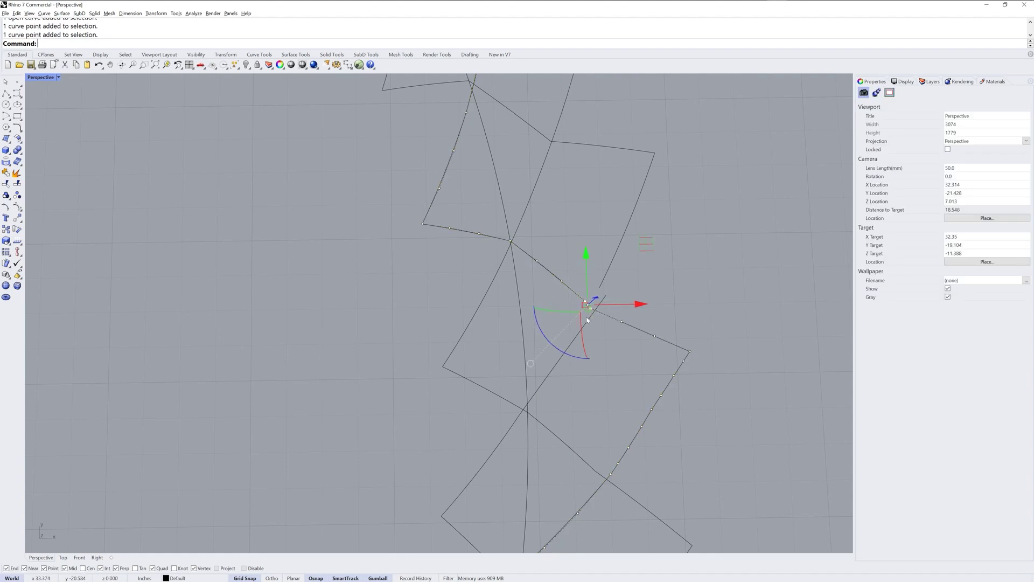
pyautogui.moveTo(587, 320); pyautogui.dragTo(592, 271, button='right')
pyautogui.scroll(4, 604, 294)
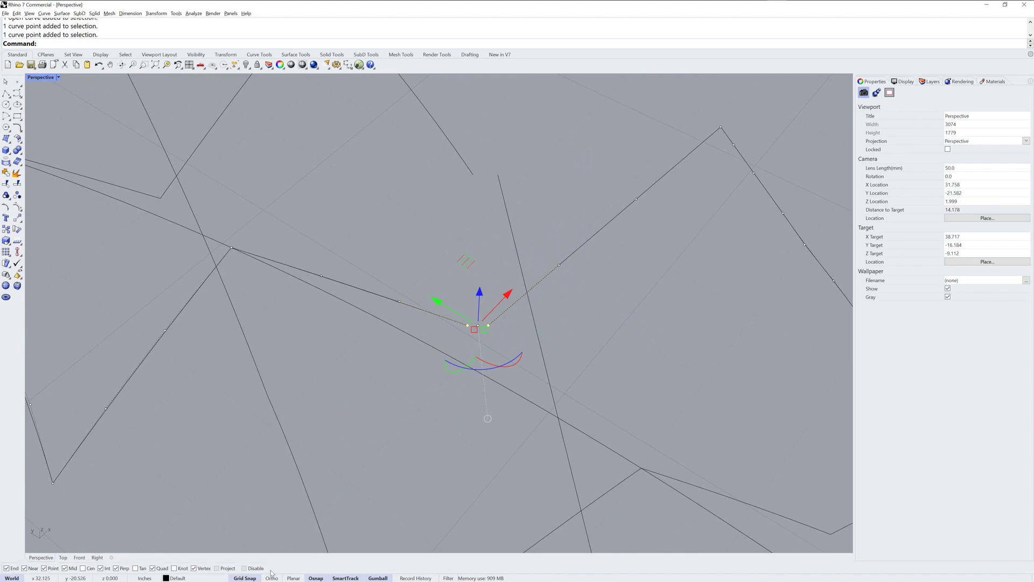
pyautogui.moveTo(486, 329)
pyautogui.mouseDown(button='right')
pyautogui.moveTo(513, 330)
pyautogui.moveTo(480, 334)
pyautogui.mouseUp(button='right')
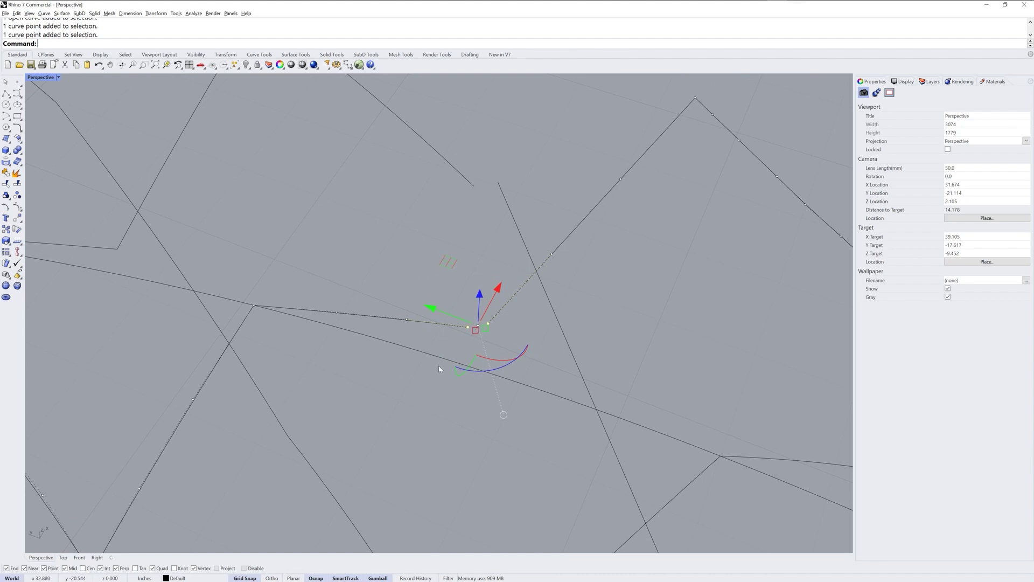
pyautogui.click(486, 331)
pyautogui.moveTo(486, 332); pyautogui.dragTo(479, 326)
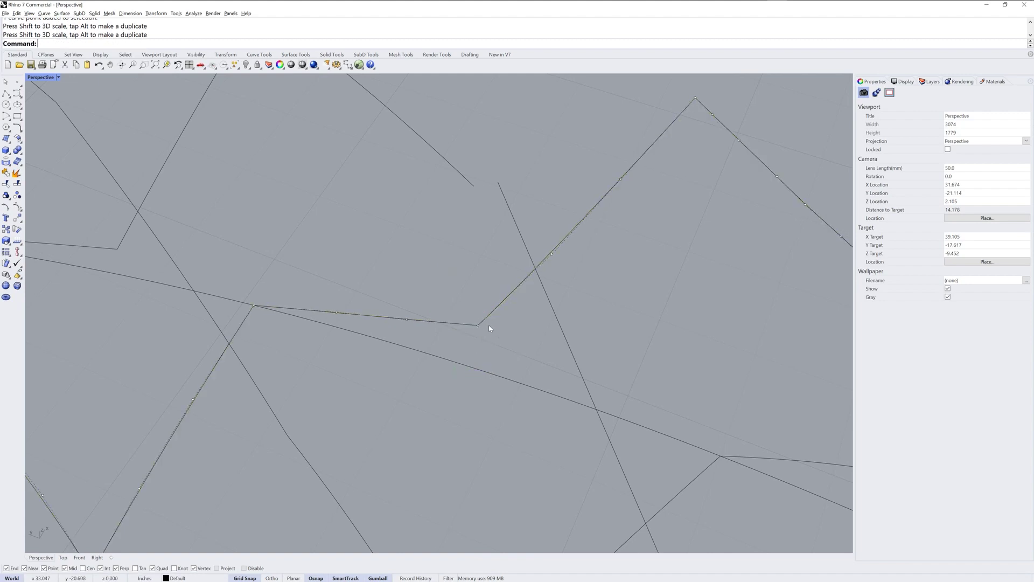
# Scale the other open curve's two end points together at the seam, and check both edited curves for closure
pyautogui.click(473, 186)
pyautogui.press('F10')
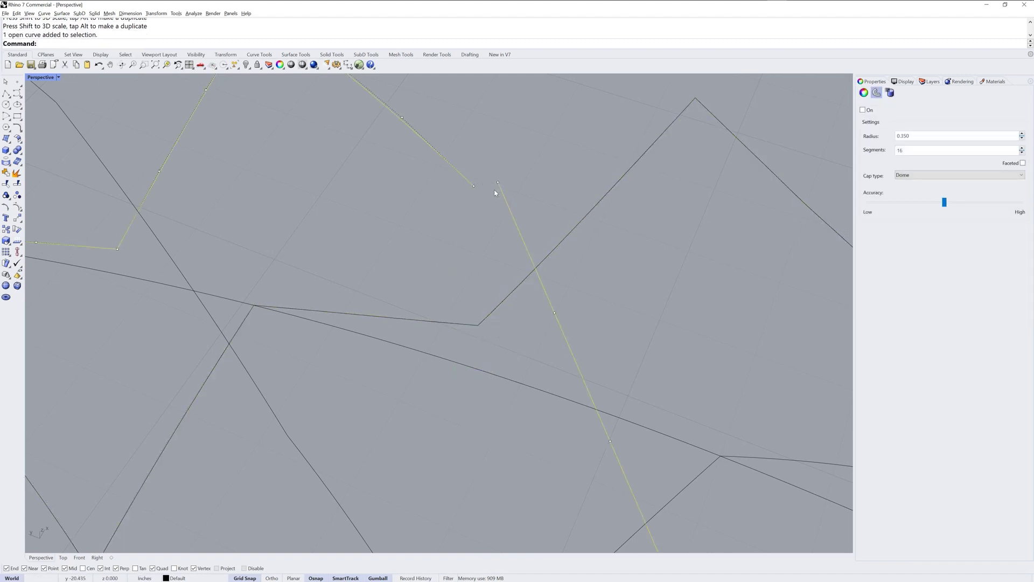
pyautogui.click(474, 185)
pyautogui.keyDown('shift'); pyautogui.click(497, 184); pyautogui.keyUp('shift')
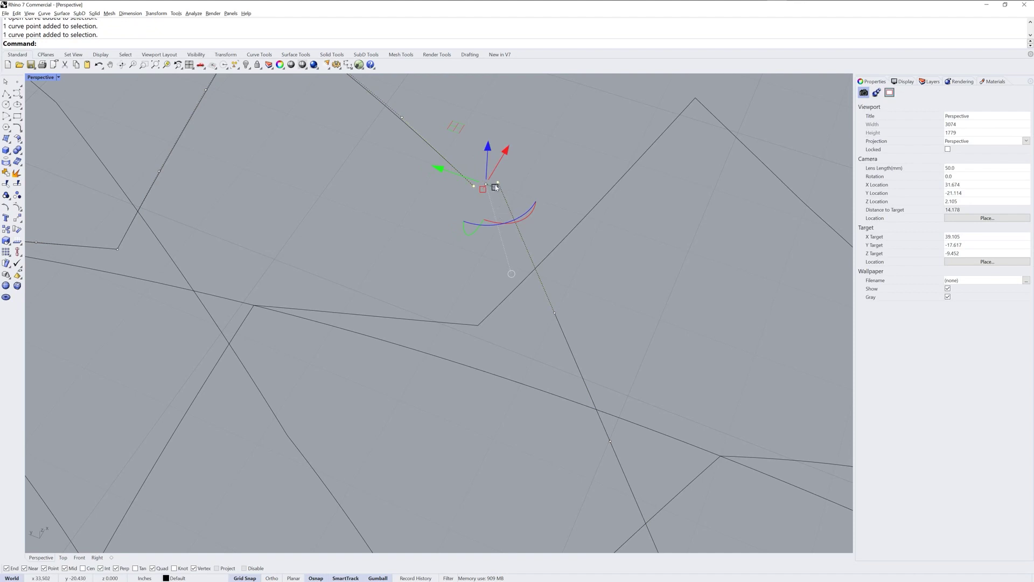
pyautogui.moveTo(495, 187); pyautogui.dragTo(488, 184)
pyautogui.press('Escape')
pyautogui.click(510, 228)
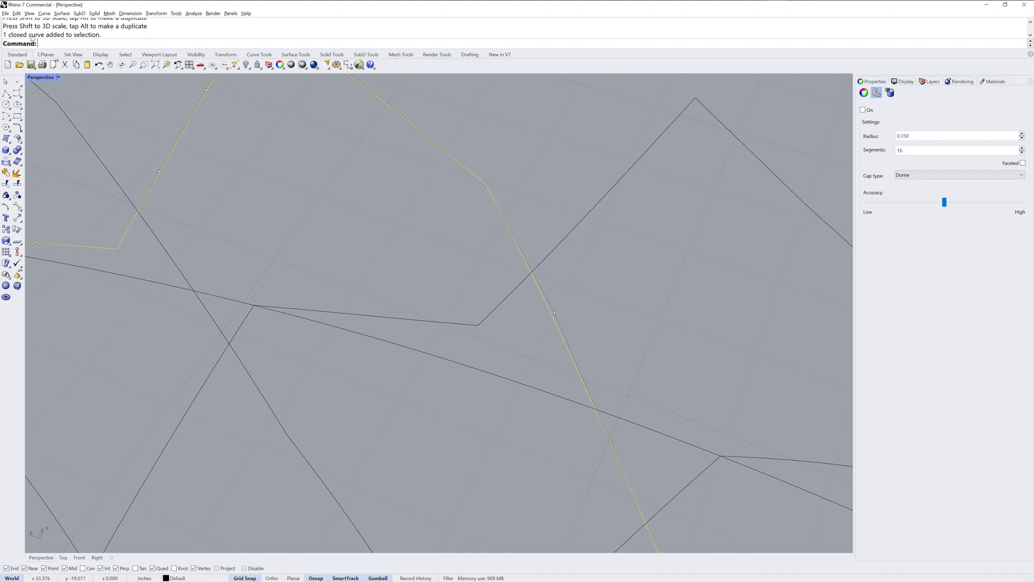
pyautogui.click(563, 242)
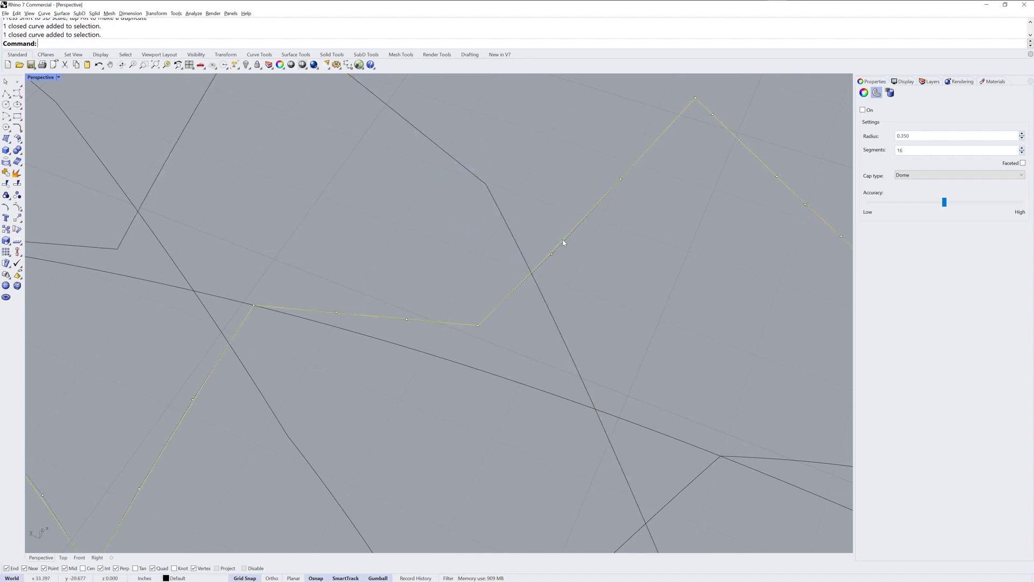
# Check the object type of the chain strands and the reference circle one at a time to verify that each curve is closed
pyautogui.click(864, 93)
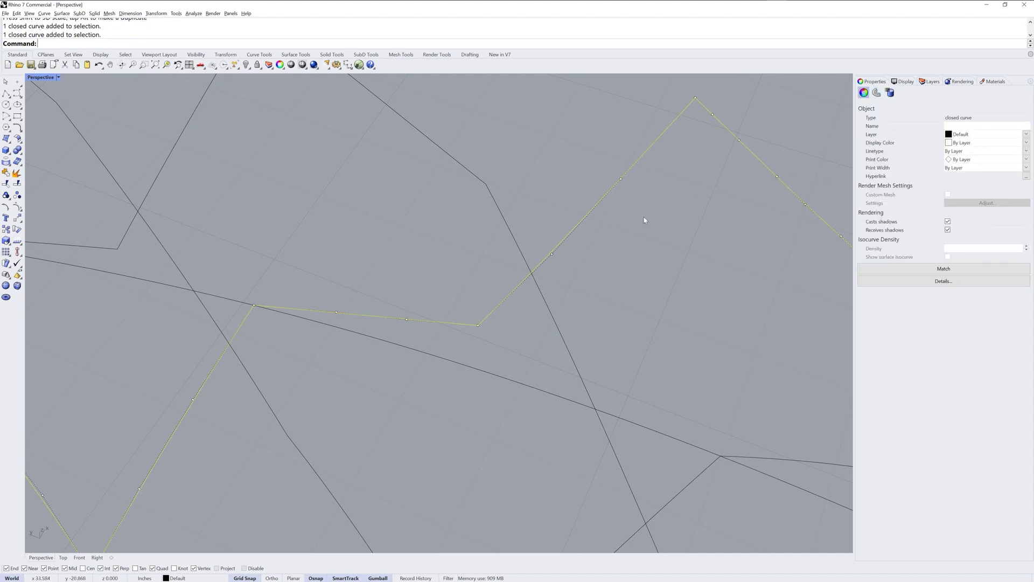
pyautogui.click(512, 239)
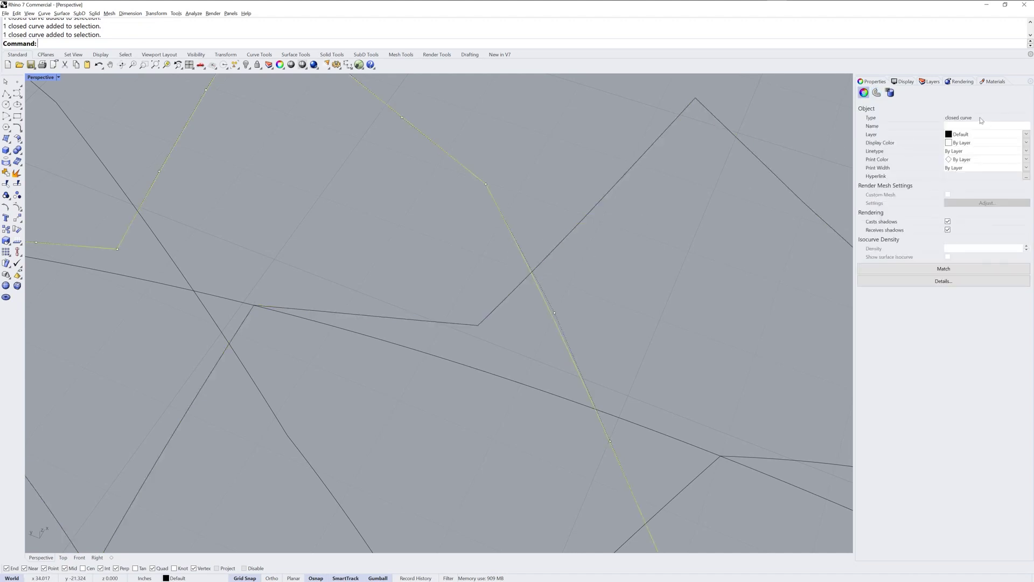
pyautogui.click(499, 378)
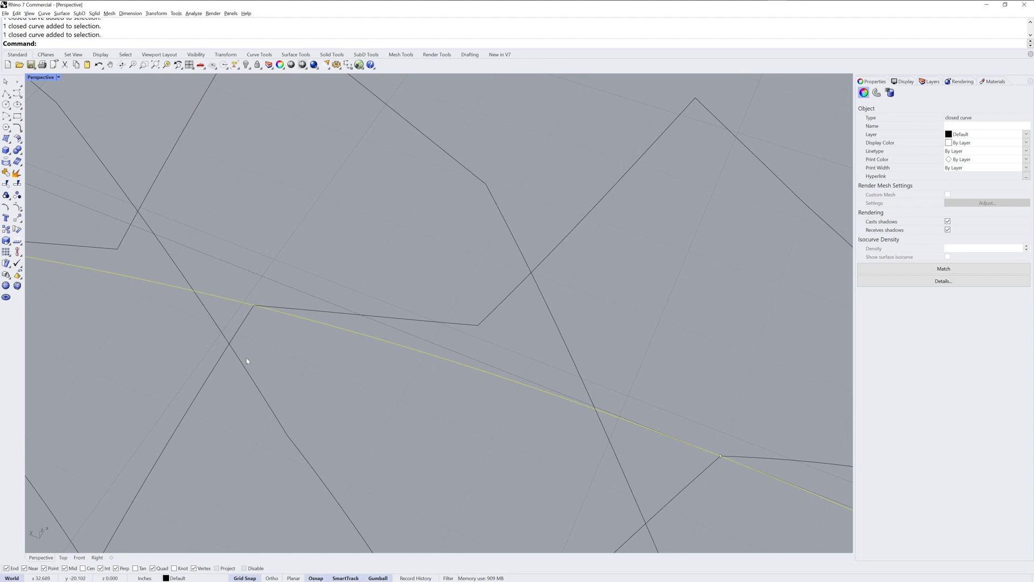
pyautogui.click(261, 325)
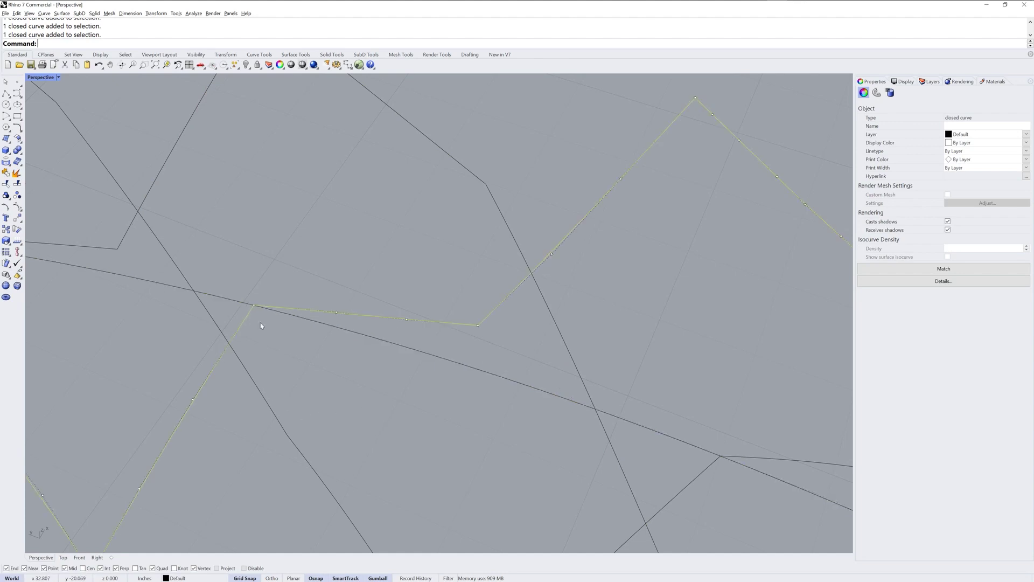
pyautogui.click(330, 397)
# MultiPipe the three ring strand curves, leaving out the reference circle, with radius 0.35, caps off and 0 strut divisions
pyautogui.scroll(-20, 344, 401)
pyautogui.keyDown('shift'); pyautogui.moveTo(423, 382); pyautogui.dragTo(565, 283, button='right'); pyautogui.keyUp('shift')
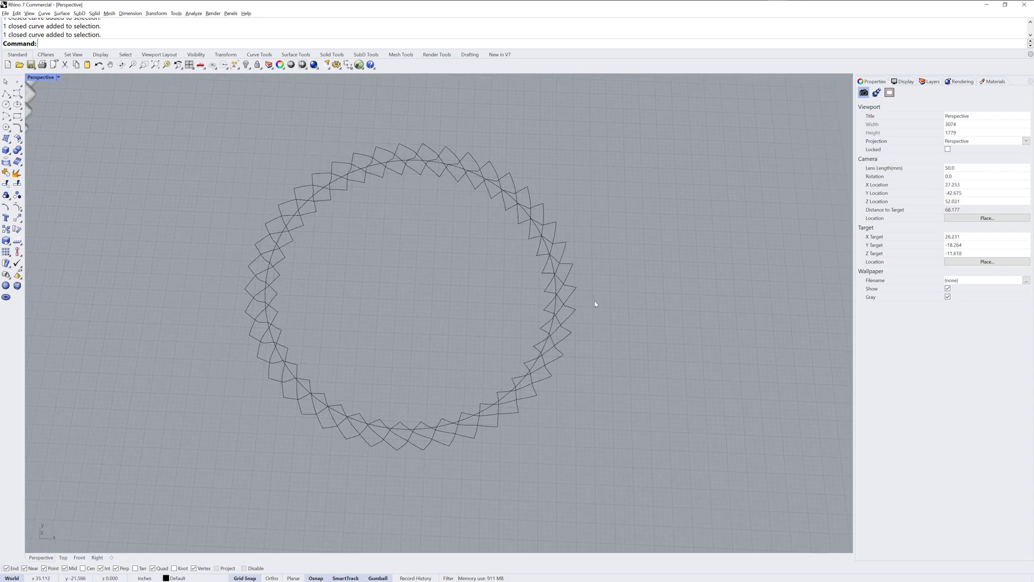
pyautogui.moveTo(558, 291); pyautogui.dragTo(557, 297, button='right')
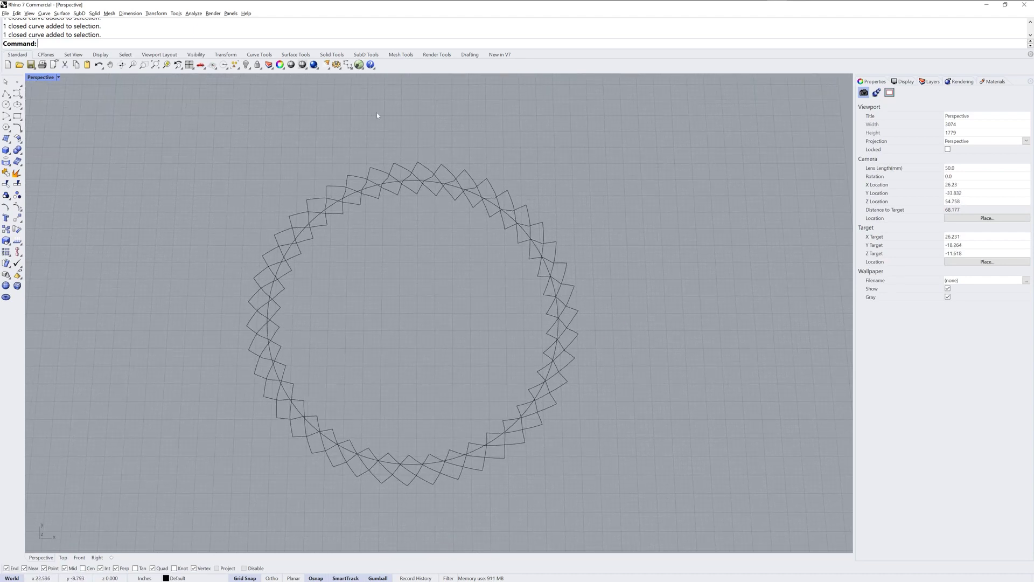
pyautogui.click(366, 55)
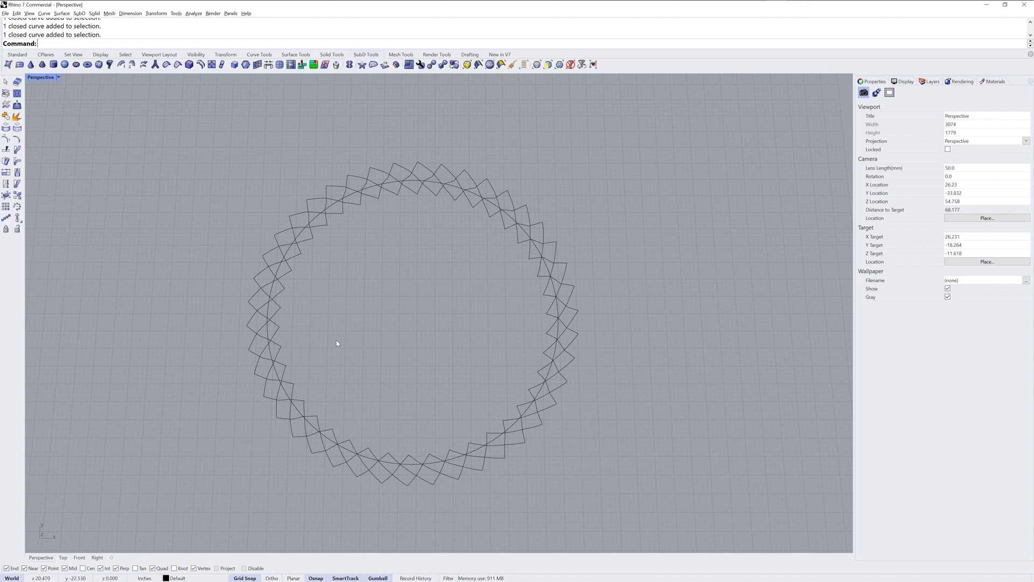
pyautogui.click(155, 65)
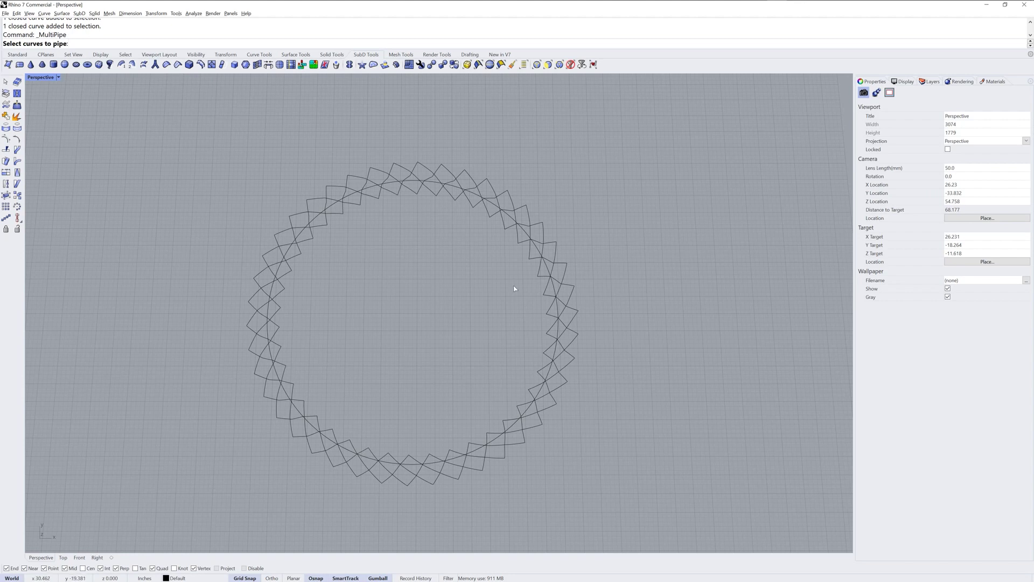
pyautogui.click(550, 263)
pyautogui.click(557, 255)
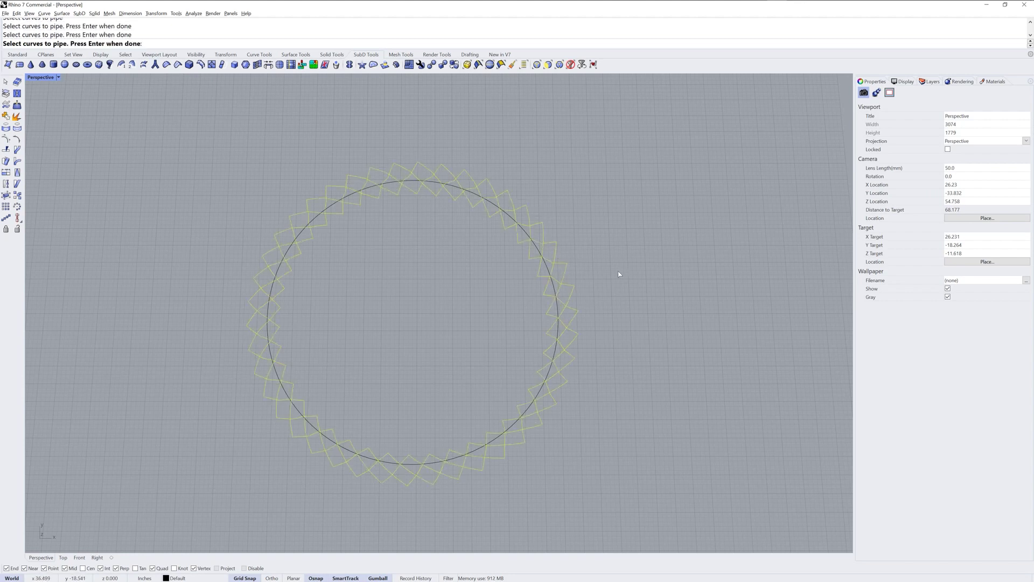
pyautogui.press('Return')
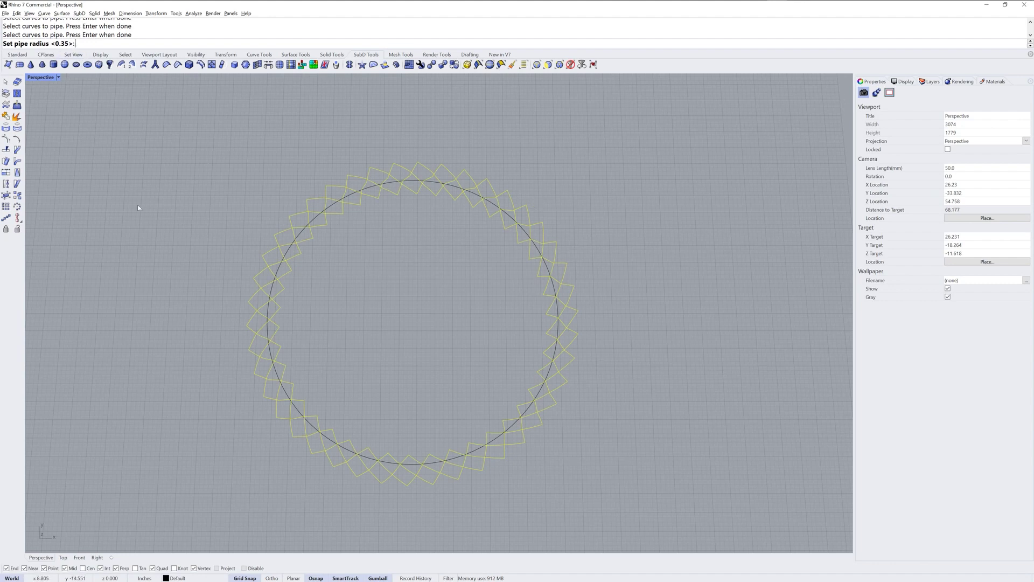
pyautogui.write('.35')
pyautogui.press('Return')
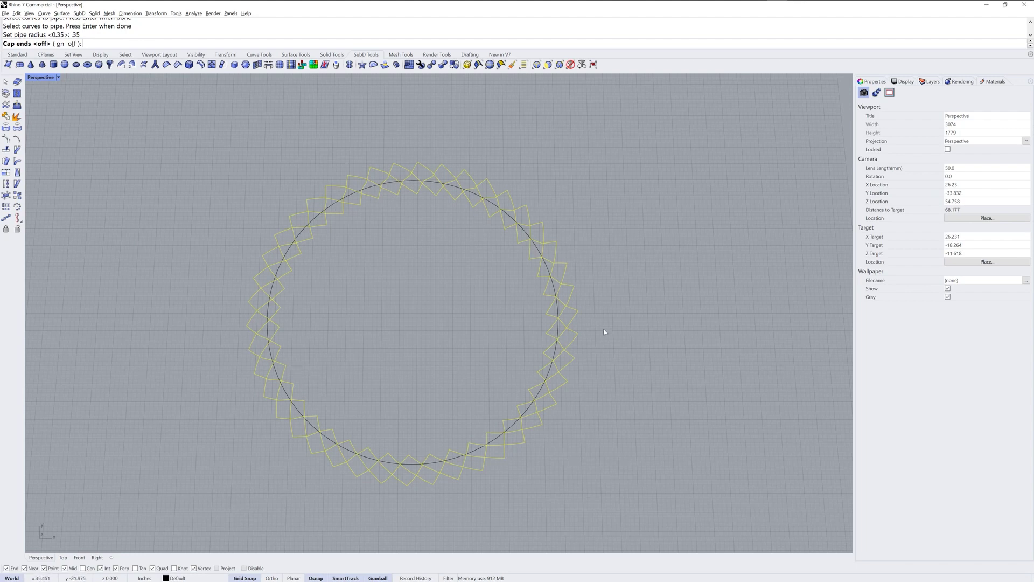
pyautogui.press('Return')
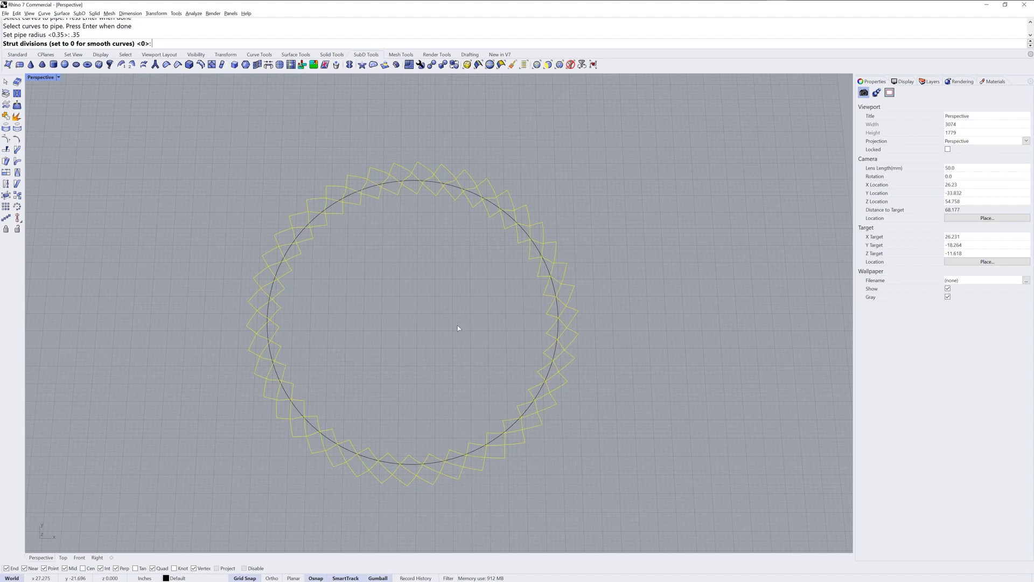
pyautogui.scroll(8, 557, 285)
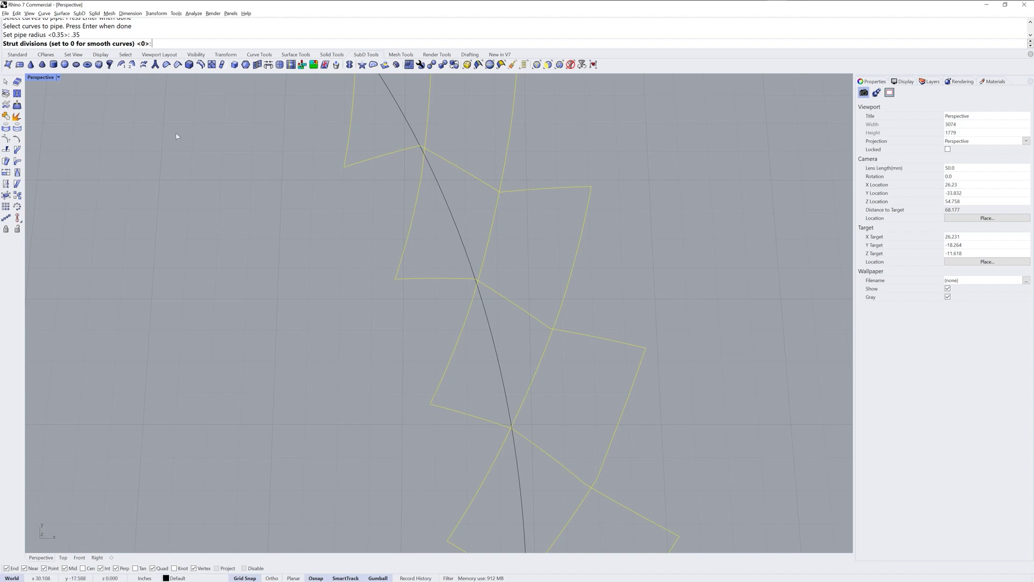
pyautogui.press('Return')
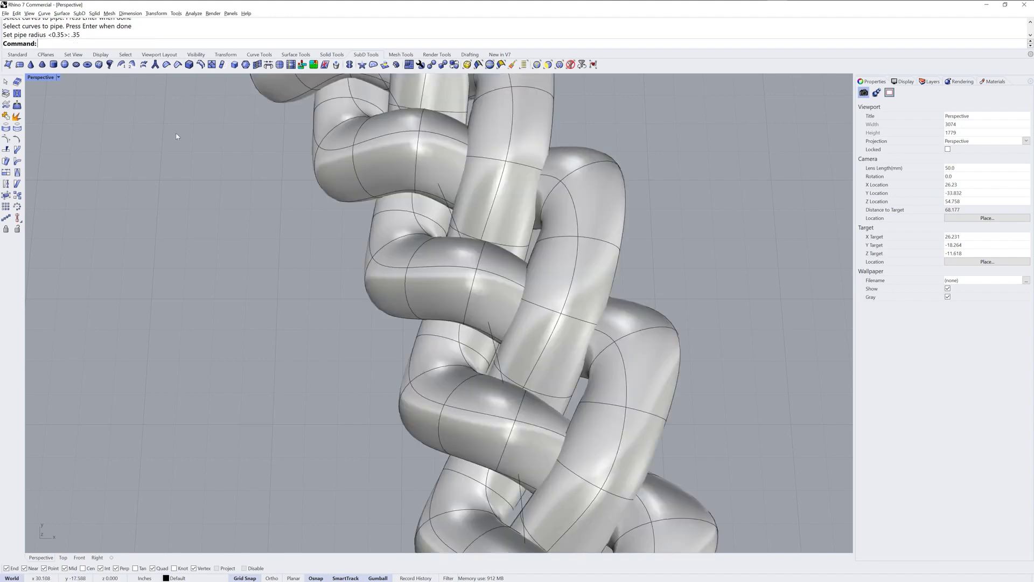
# Explode the piped ring SubD into separate strands and select strands individually to check the separation
pyautogui.scroll(-8, 177, 137)
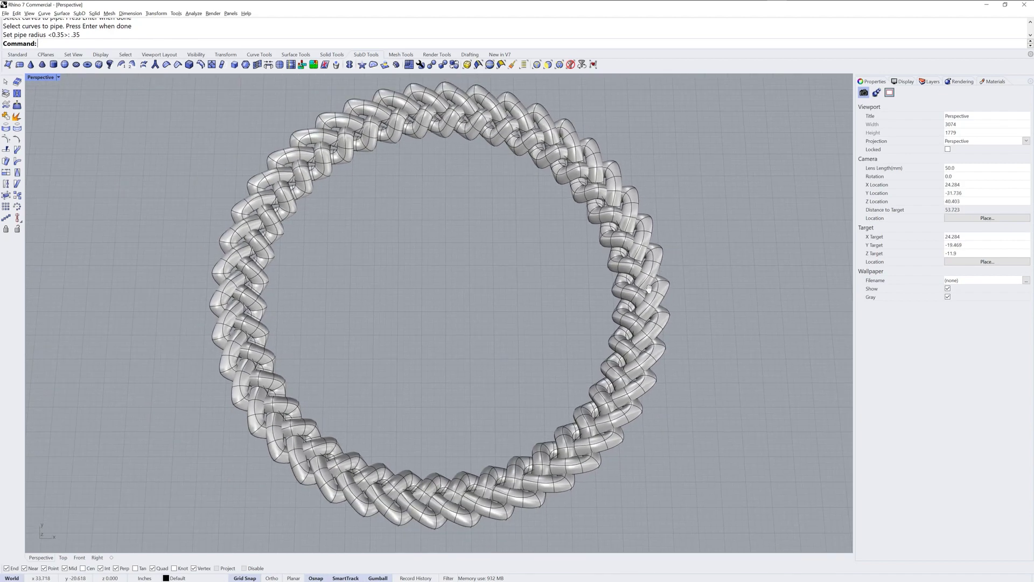
pyautogui.click(612, 291)
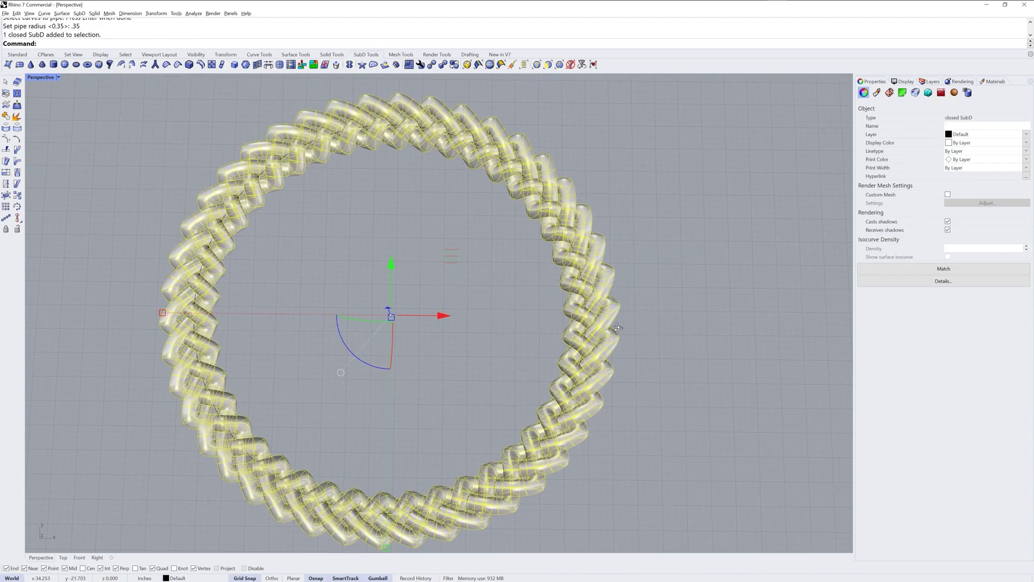
pyautogui.press('Escape')
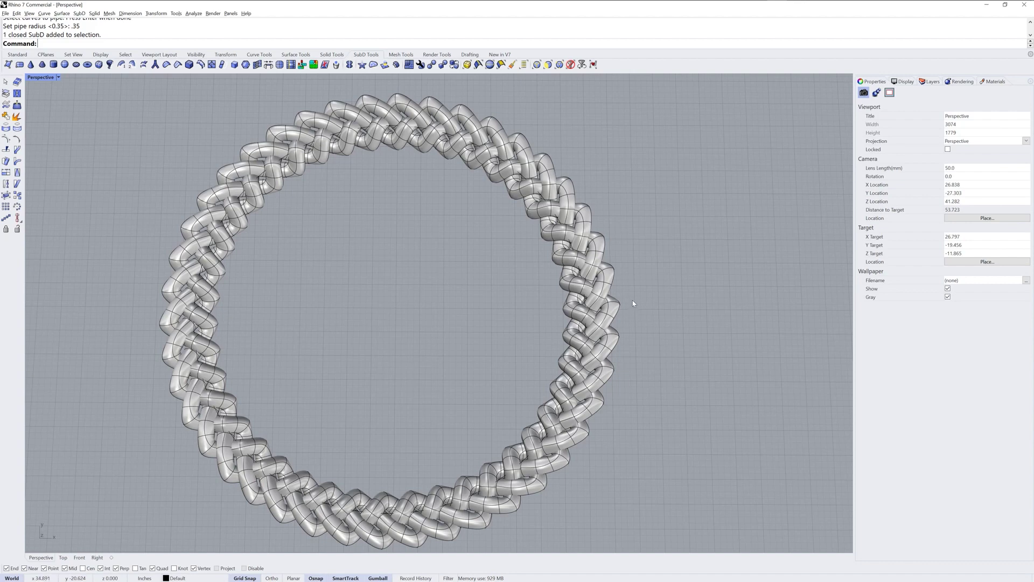
pyautogui.click(498, 177)
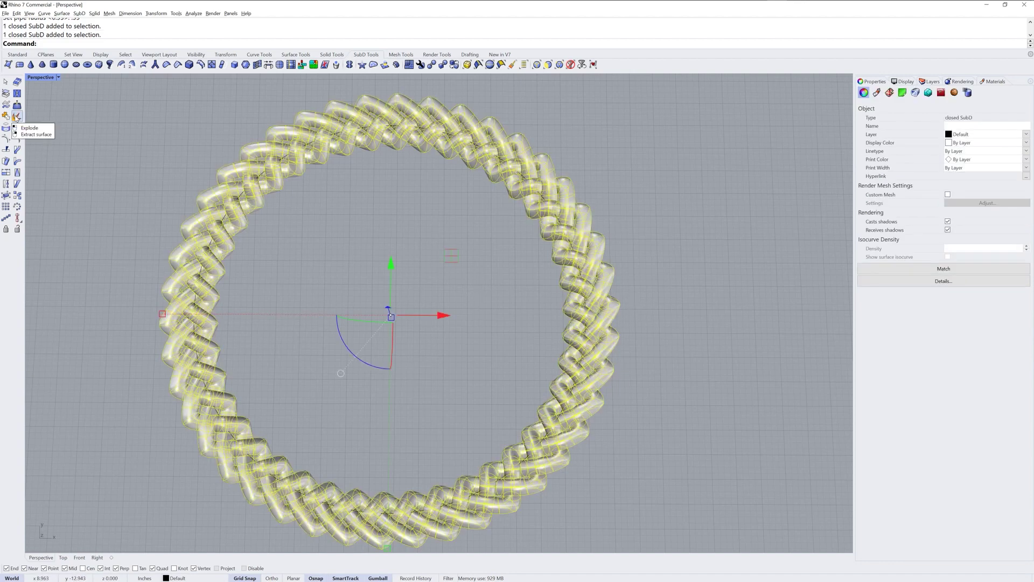
pyautogui.click(18, 116)
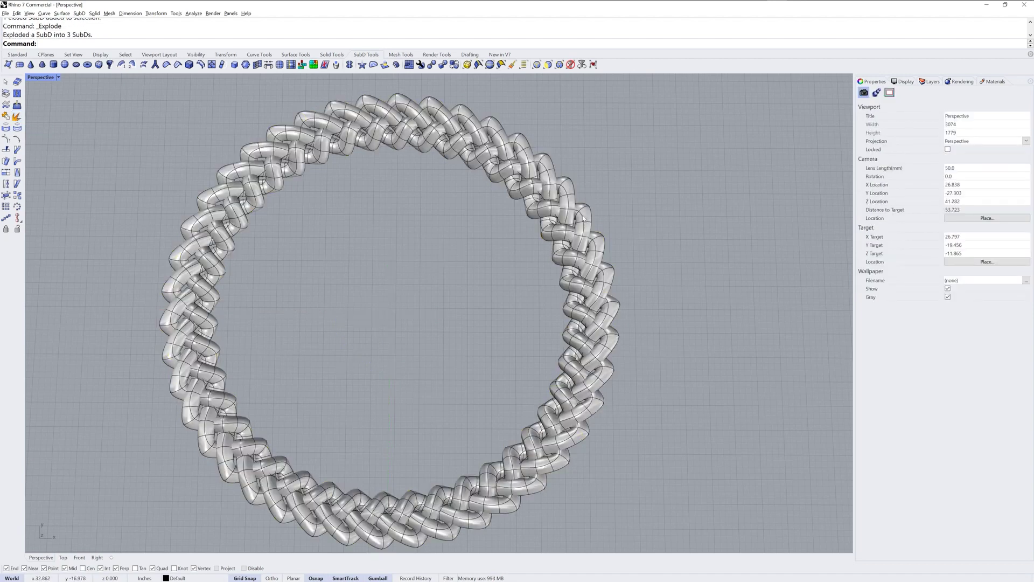
pyautogui.click(601, 248)
pyautogui.keyDown('shift'); pyautogui.click(601, 247); pyautogui.keyUp('shift')
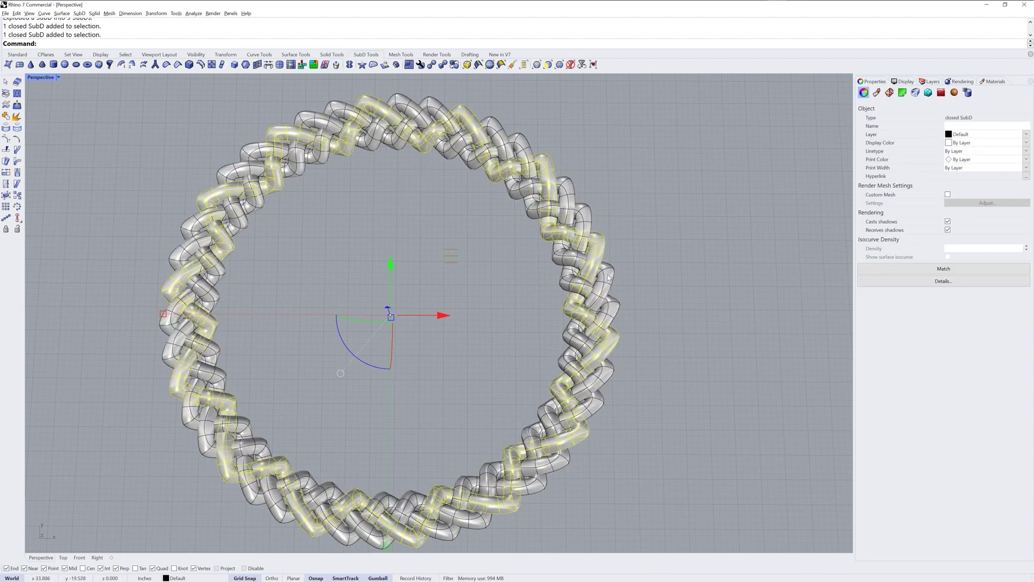
pyautogui.keyDown('shift'); pyautogui.click(608, 276); pyautogui.keyUp('shift')
pyautogui.click(631, 275)
# Convert the three ring SubD strands to NURBS, deleting the input objects
pyautogui.moveTo(589, 294); pyautogui.dragTo(558, 287, button='right')
pyautogui.scroll(8, 565, 270)
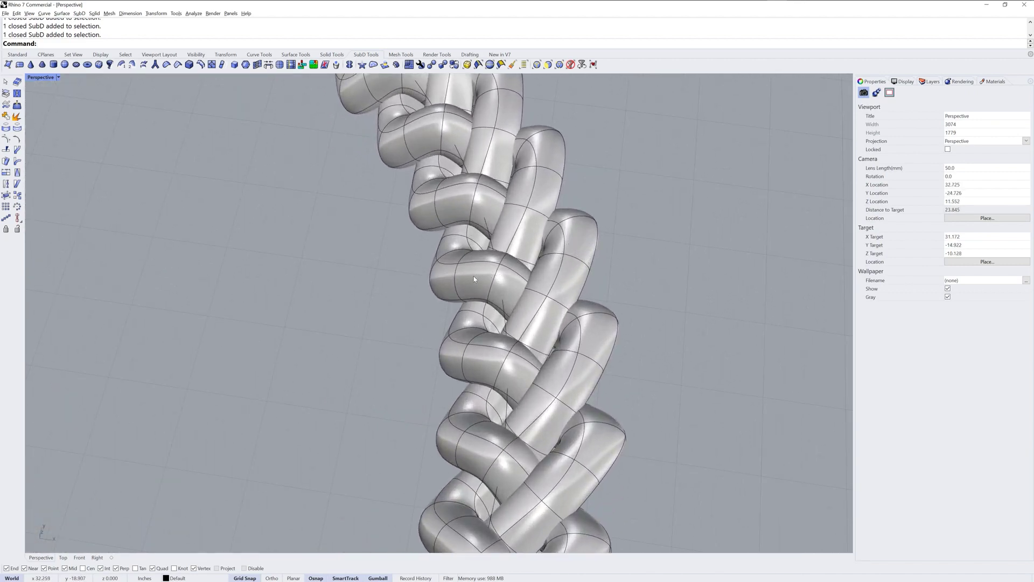
pyautogui.keyDown('shift'); pyautogui.moveTo(474, 278); pyautogui.dragTo(485, 308, button='right'); pyautogui.keyUp('shift')
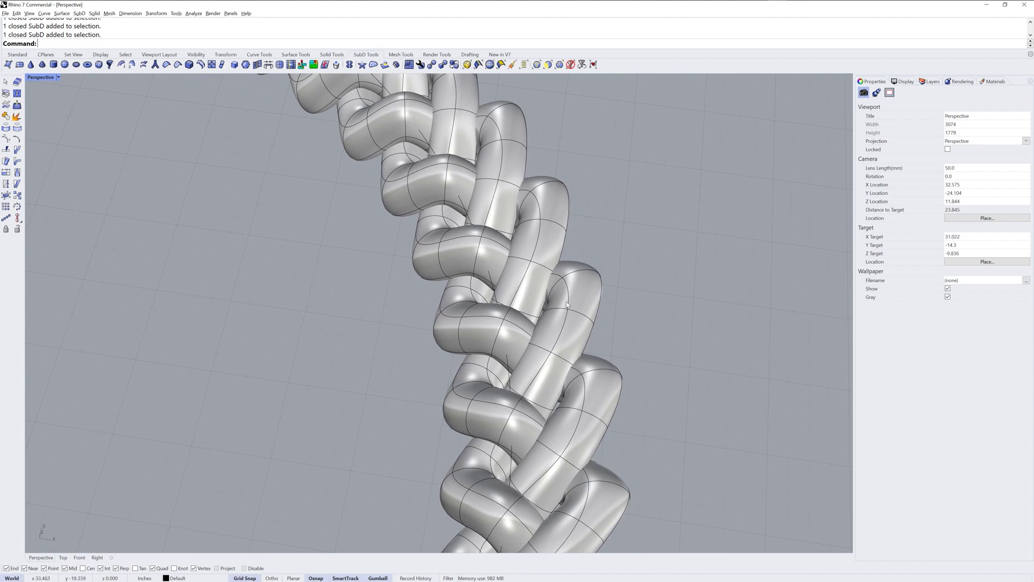
pyautogui.click(431, 65)
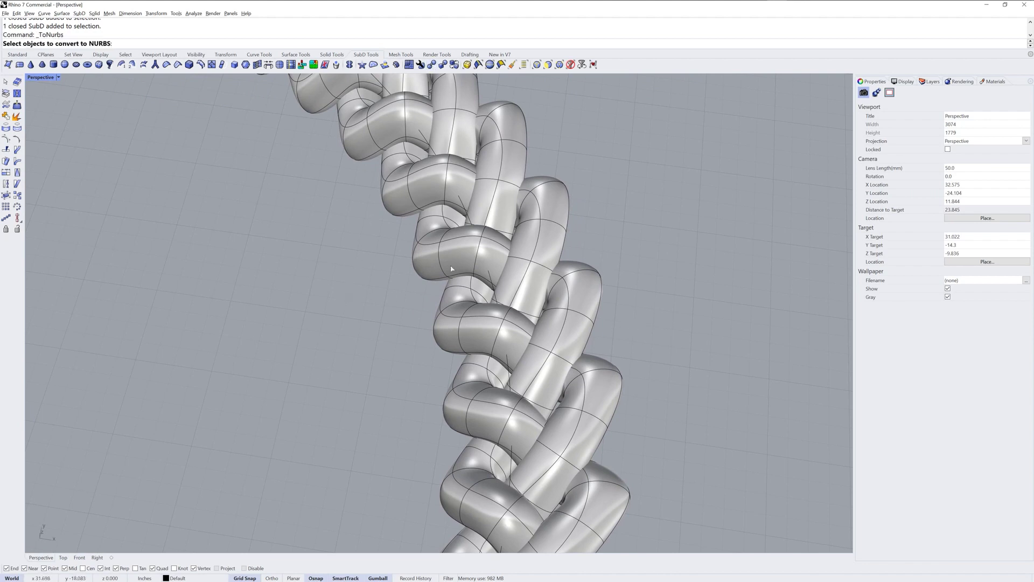
pyautogui.click(462, 247)
pyautogui.click(505, 161)
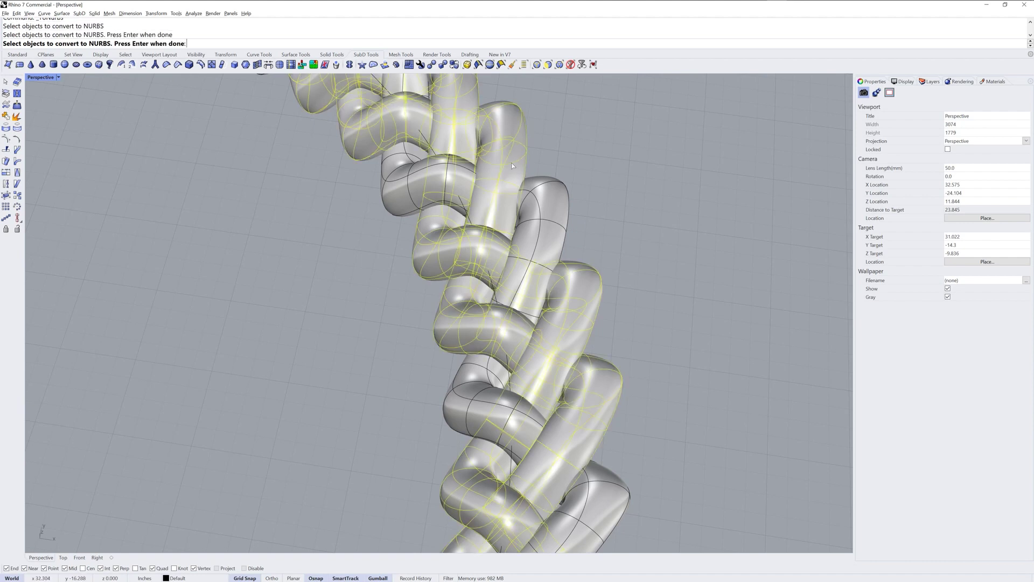
pyautogui.click(560, 201)
pyautogui.press('Return')
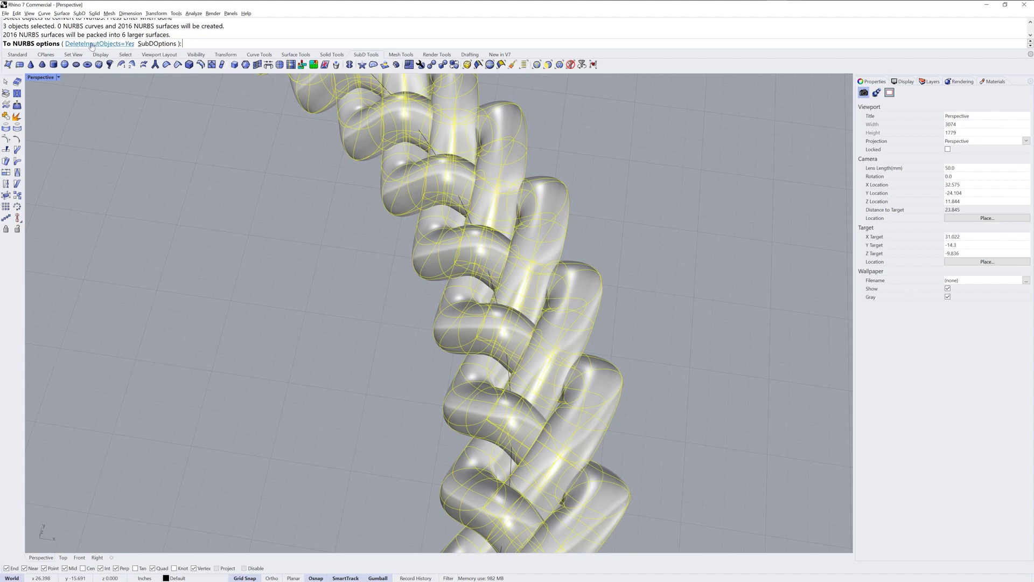
pyautogui.press('Return')
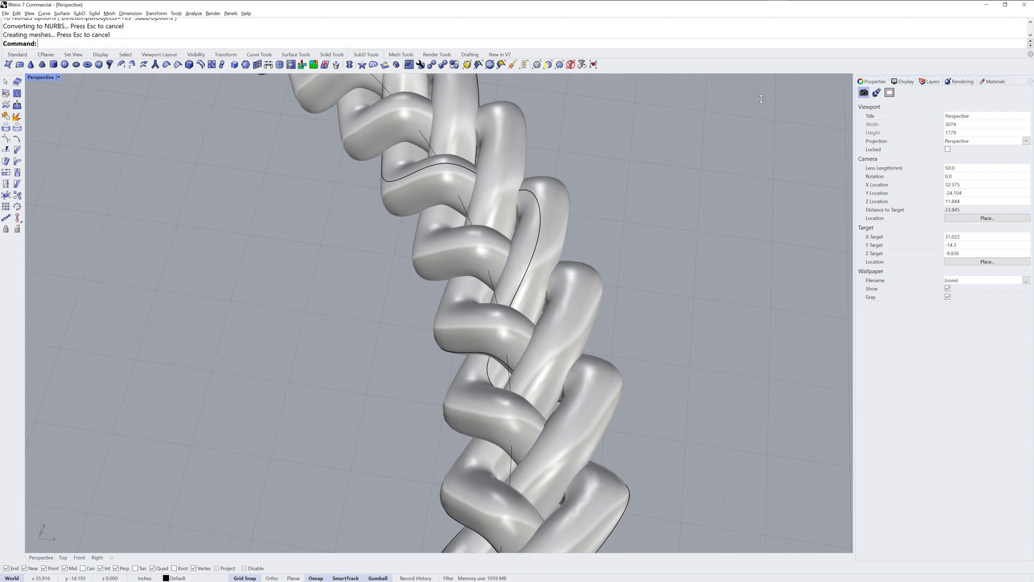
# Enlarge the command history and Boolean union the three NURBS strands of the ring into one solid
pyautogui.moveTo(769, 49); pyautogui.dragTo(770, 99)
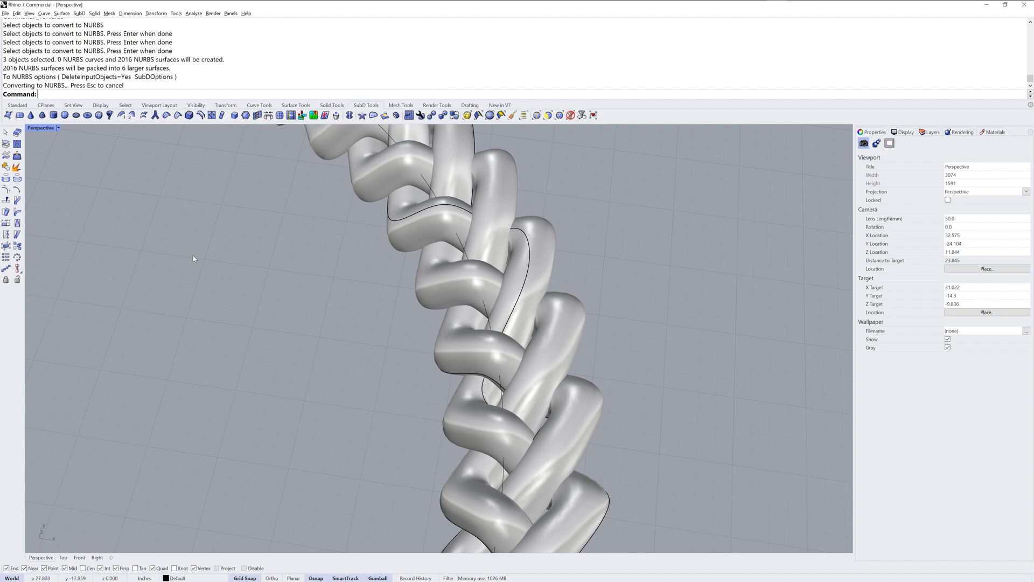
pyautogui.click(510, 199)
pyautogui.keyDown('shift'); pyautogui.click(532, 242); pyautogui.keyUp('shift')
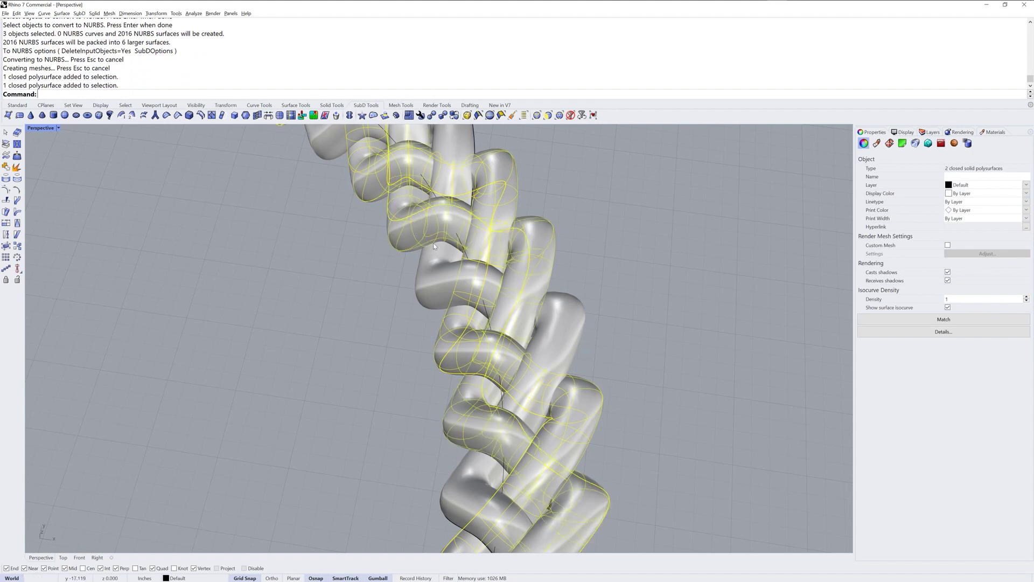
pyautogui.keyDown('shift'); pyautogui.click(435, 272); pyautogui.keyUp('shift')
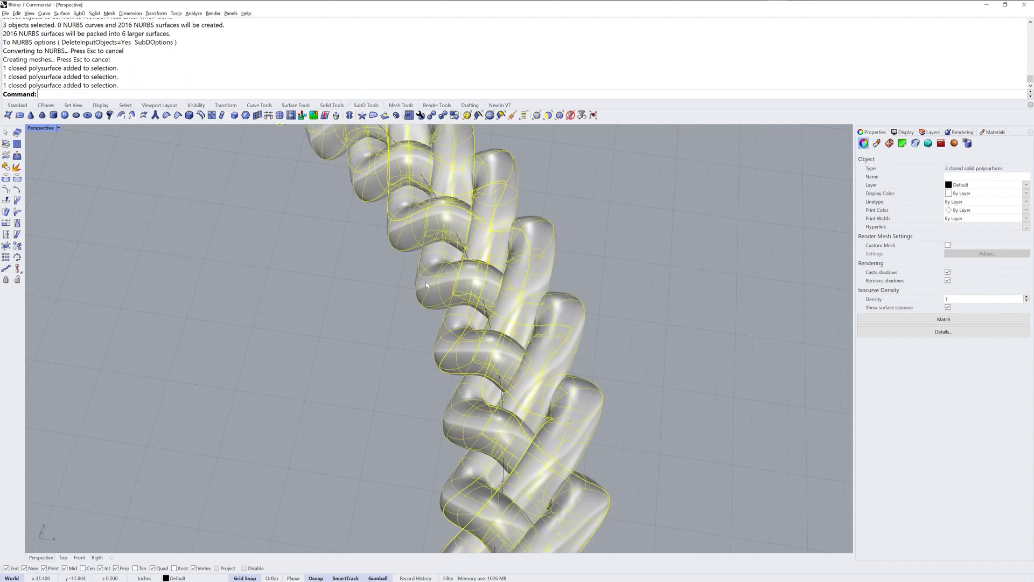
pyautogui.click(332, 105)
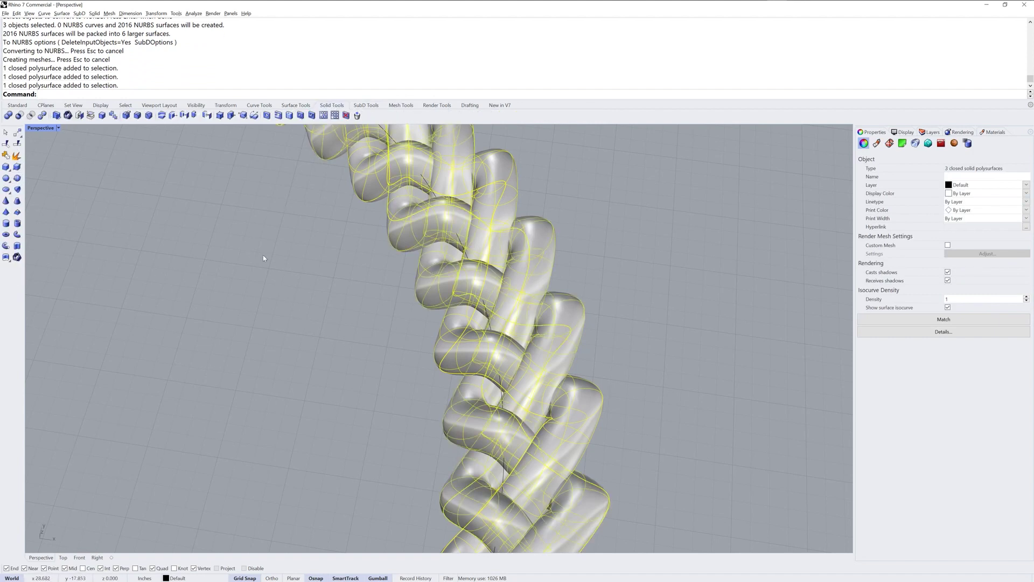
pyautogui.click(8, 115)
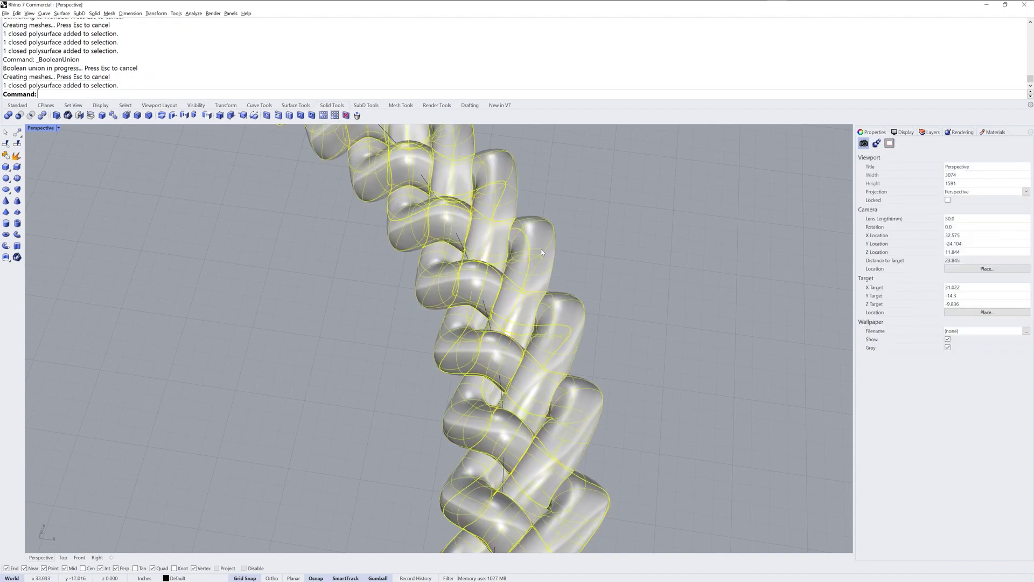
# Shrink the command history and select the merged ring to check its object type
pyautogui.scroll(-2, 567, 260)
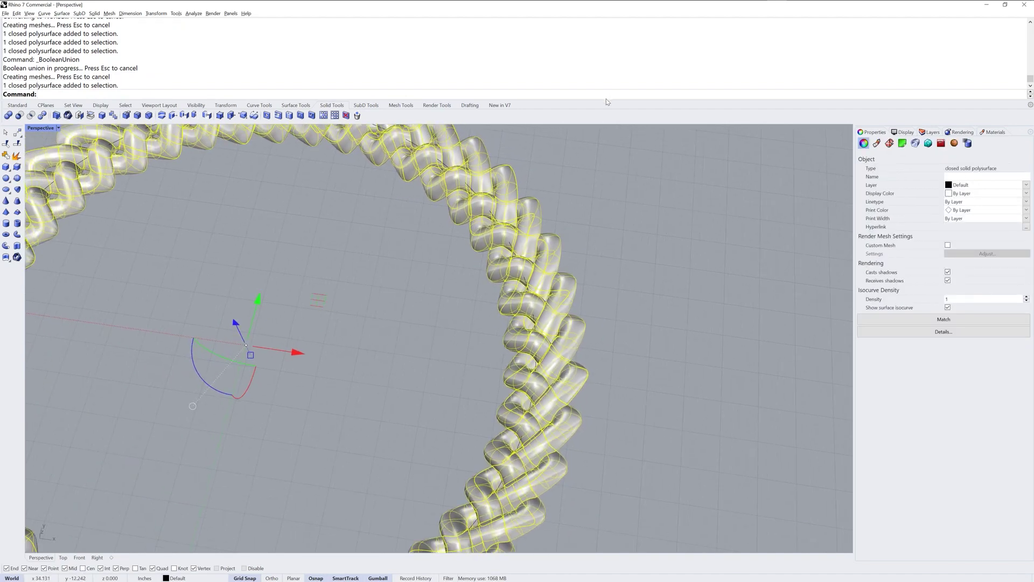
pyautogui.moveTo(605, 46); pyautogui.dragTo(605, 40)
pyautogui.scroll(-6, 568, 228)
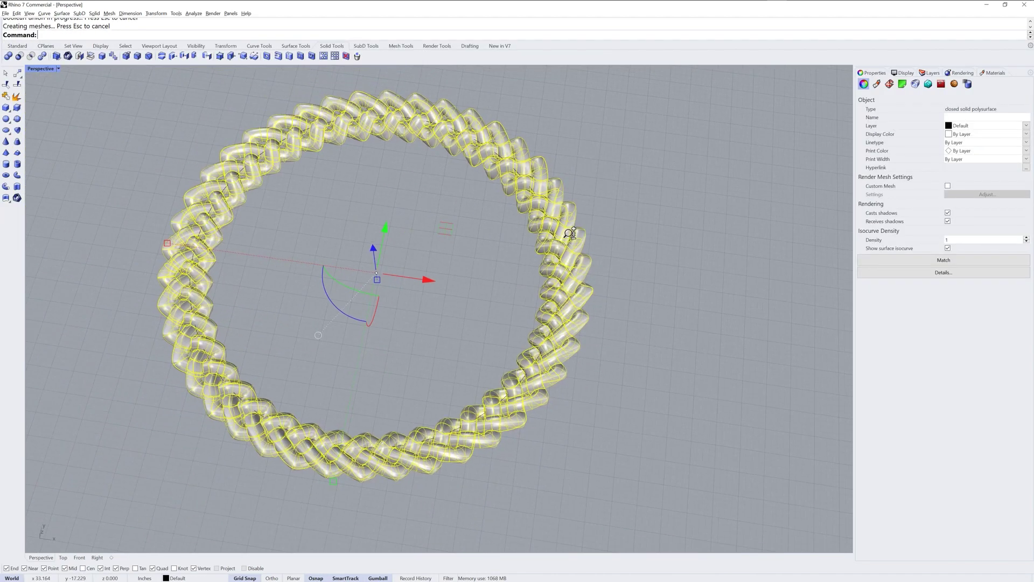
pyautogui.click(487, 266)
pyautogui.moveTo(487, 266); pyautogui.dragTo(548, 241, button='right')
pyautogui.click(575, 294)
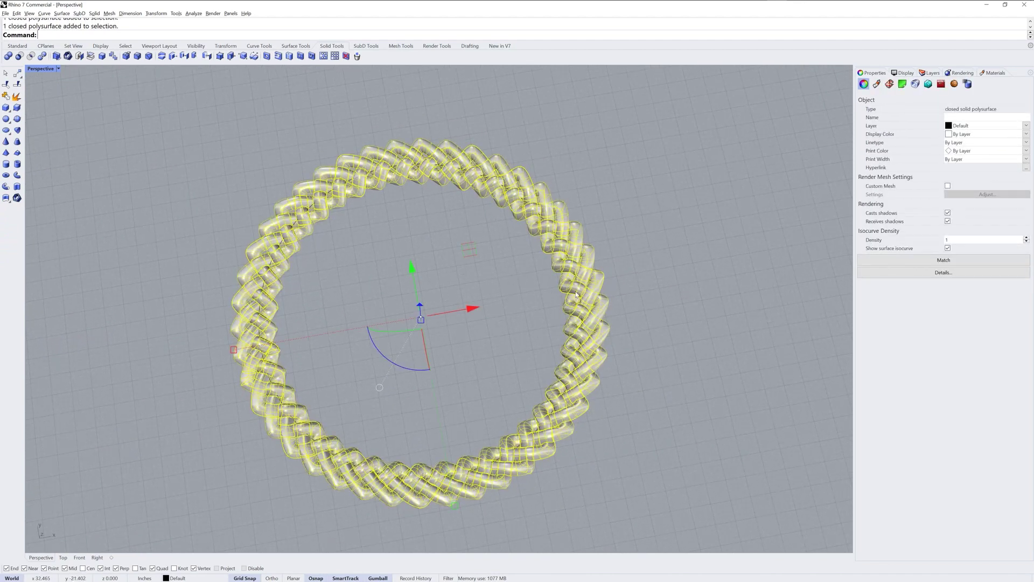
# Deselect the merged ring and examine it up close, from several angles, and beside the straight chain
pyautogui.moveTo(603, 308); pyautogui.dragTo(584, 275, button='right')
pyautogui.scroll(5, 540, 337)
pyautogui.press('Escape')
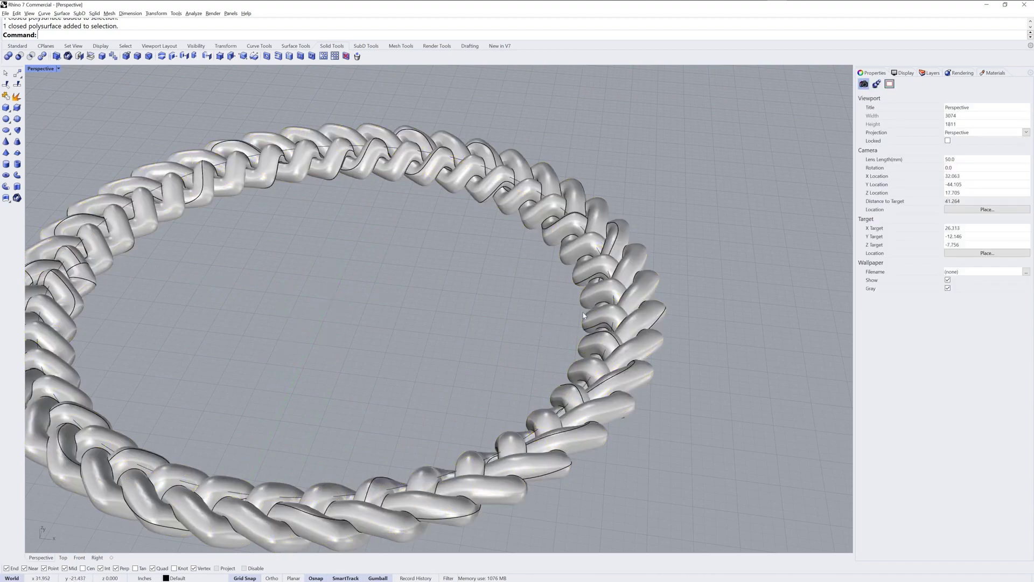
pyautogui.click(592, 290)
pyautogui.moveTo(662, 260); pyautogui.dragTo(675, 279, button='right')
pyautogui.click(675, 279)
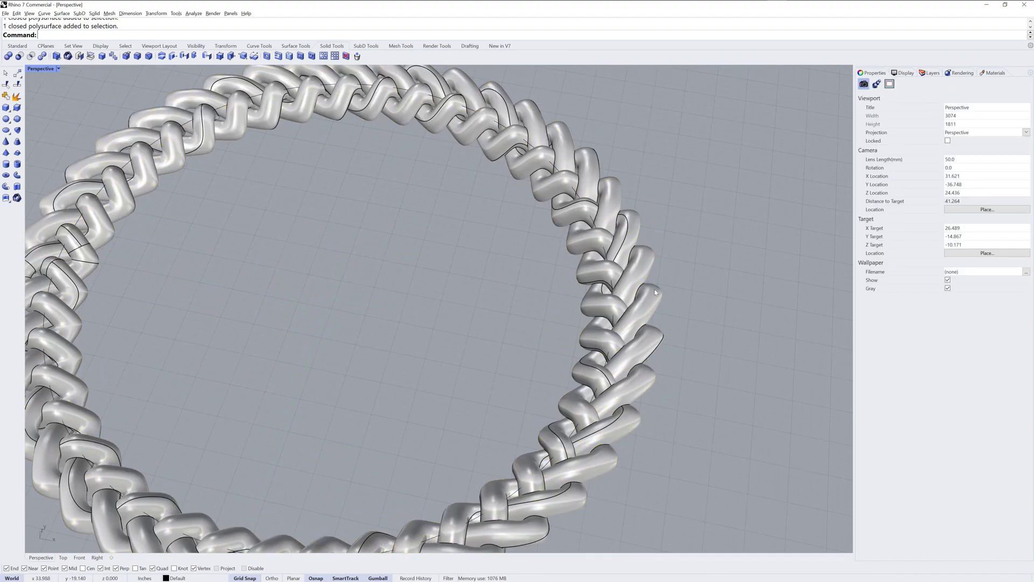
pyautogui.keyDown('shift'); pyautogui.moveTo(606, 320); pyautogui.dragTo(679, 303, button='right'); pyautogui.keyUp('shift')
pyautogui.moveTo(630, 305)
pyautogui.mouseDown(button='right')
pyautogui.moveTo(625, 271)
pyautogui.moveTo(631, 299)
pyautogui.mouseUp(button='right')
pyautogui.keyDown('ctrl'); pyautogui.moveTo(618, 272); pyautogui.dragTo(617, 299, button='right'); pyautogui.keyUp('ctrl')
pyautogui.scroll(-2, 618, 299)
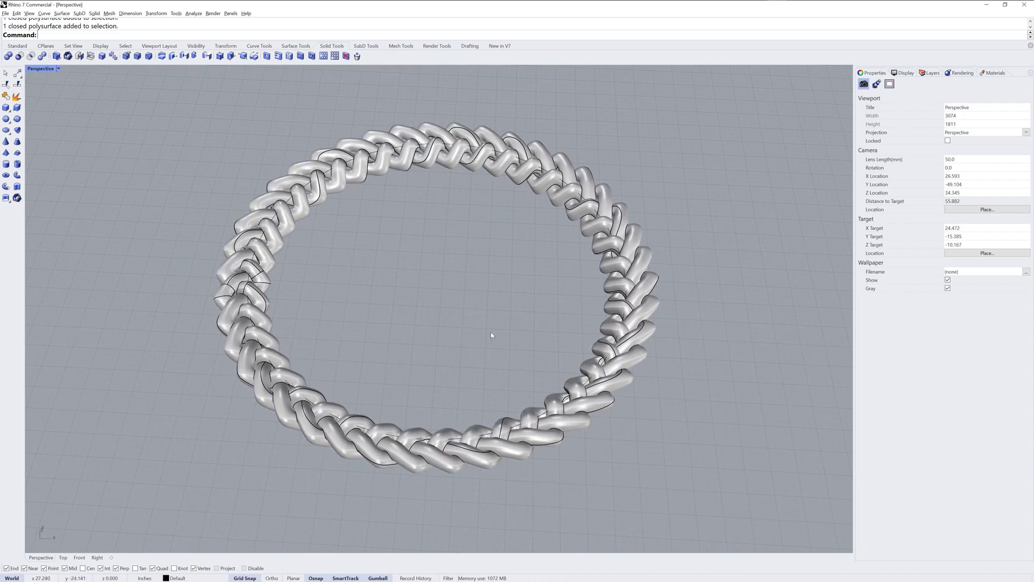
pyautogui.scroll(-5, 491, 335)
pyautogui.keyDown('shift'); pyautogui.moveTo(460, 349); pyautogui.dragTo(543, 343, button='right'); pyautogui.keyUp('shift')
pyautogui.moveTo(496, 348)
pyautogui.mouseDown(button='right')
pyautogui.moveTo(497, 323)
pyautogui.moveTo(476, 350)
pyautogui.mouseUp(button='right')
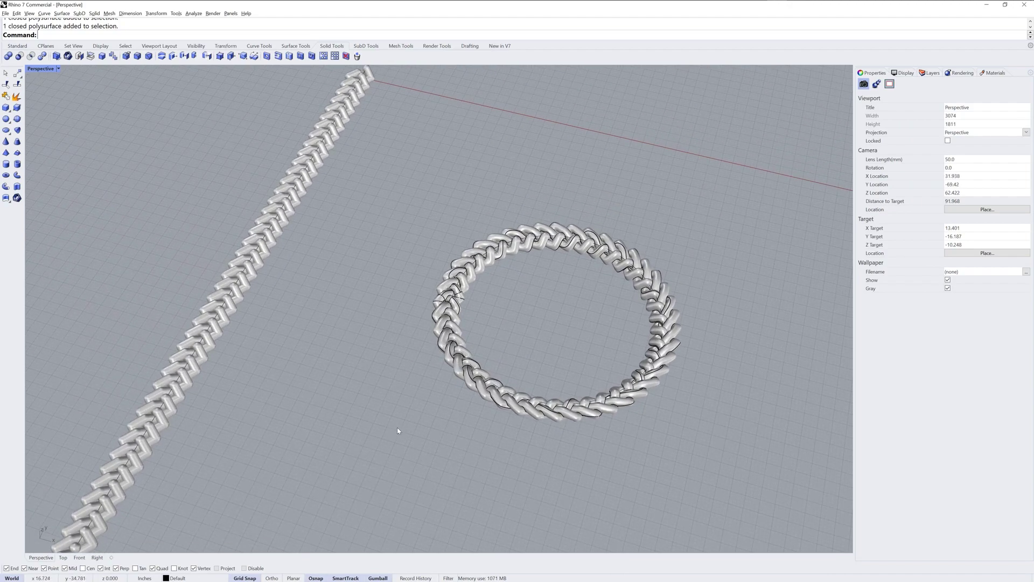